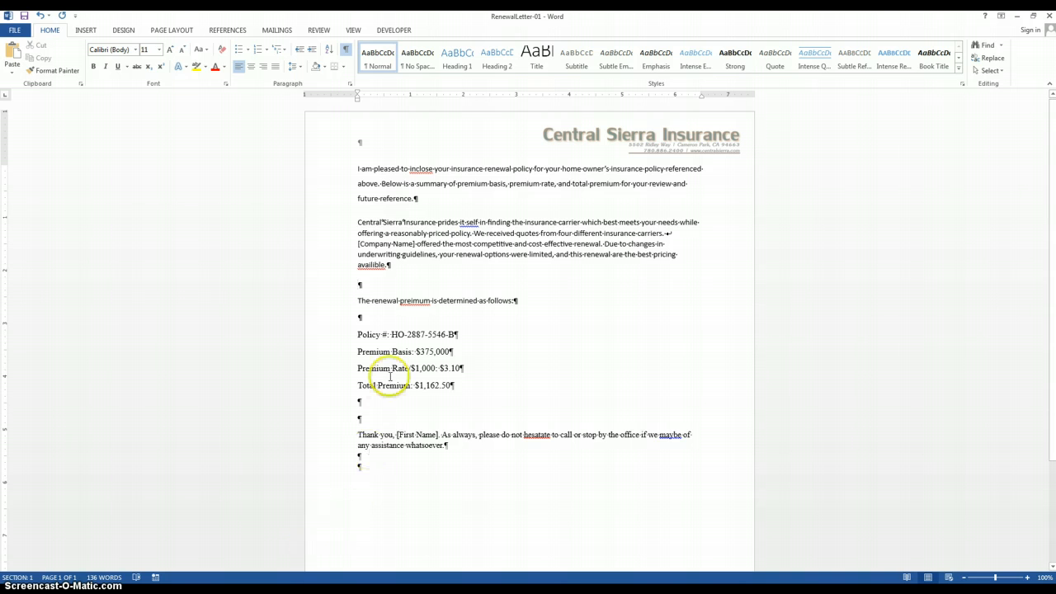
Step: Move the Policy # line to directly below the Total Premium line
{"action": "left_click_drag", "start_coordinate": [356, 335], "coordinate": [456, 336]}
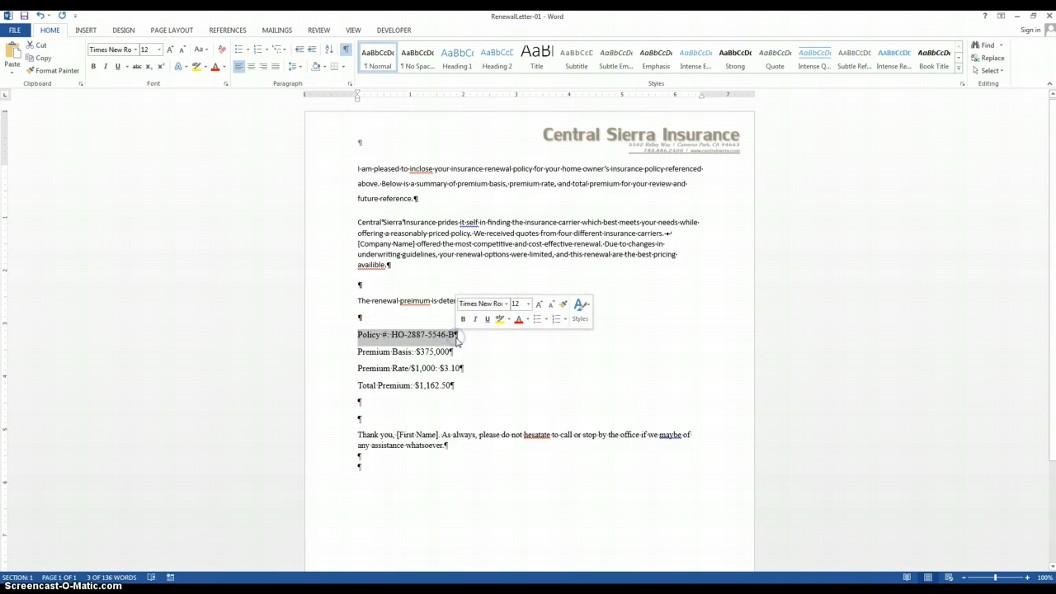
{"action": "right_click", "coordinate": [382, 339]}
{"action": "left_click_drag", "start_coordinate": [382, 339], "coordinate": [364, 409]}
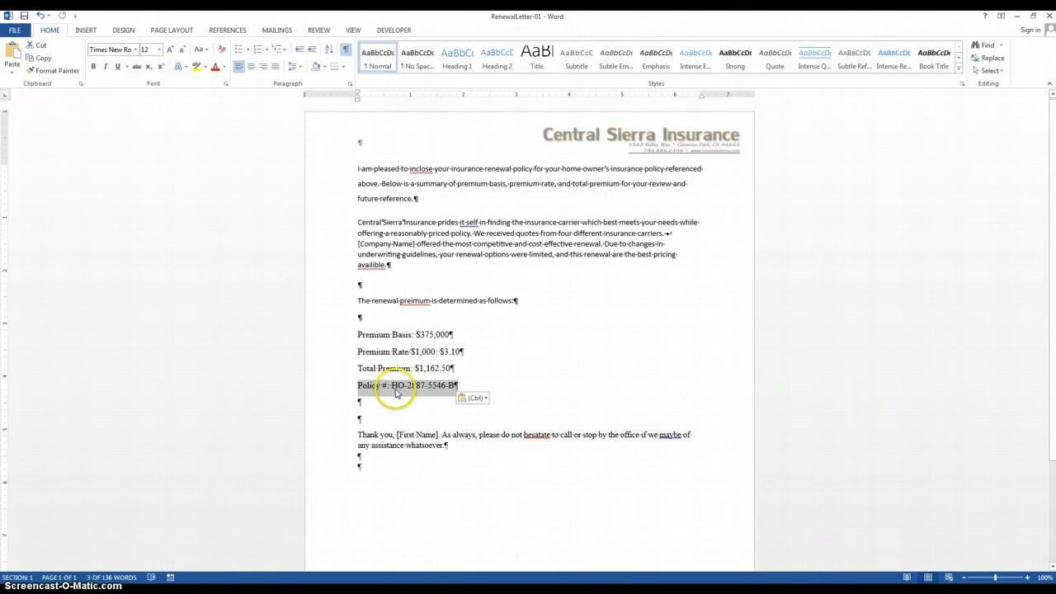
Step: Cut the Policy # line and paste it at the blank paragraph above the Premium Basis line
{"action": "left_click_drag", "start_coordinate": [357, 388], "coordinate": [454, 385]}
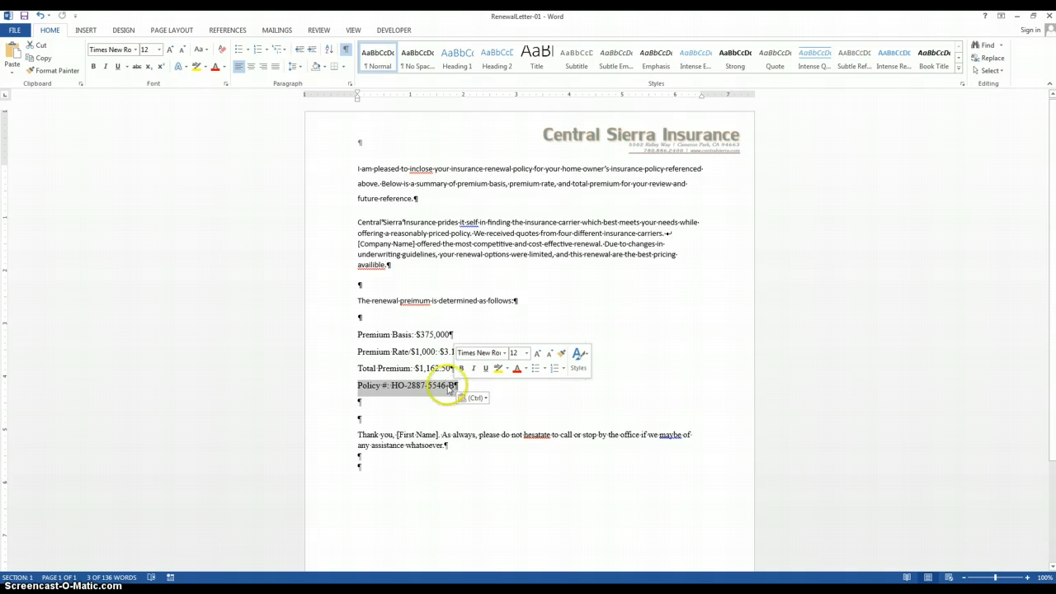
{"action": "left_click", "coordinate": [39, 48]}
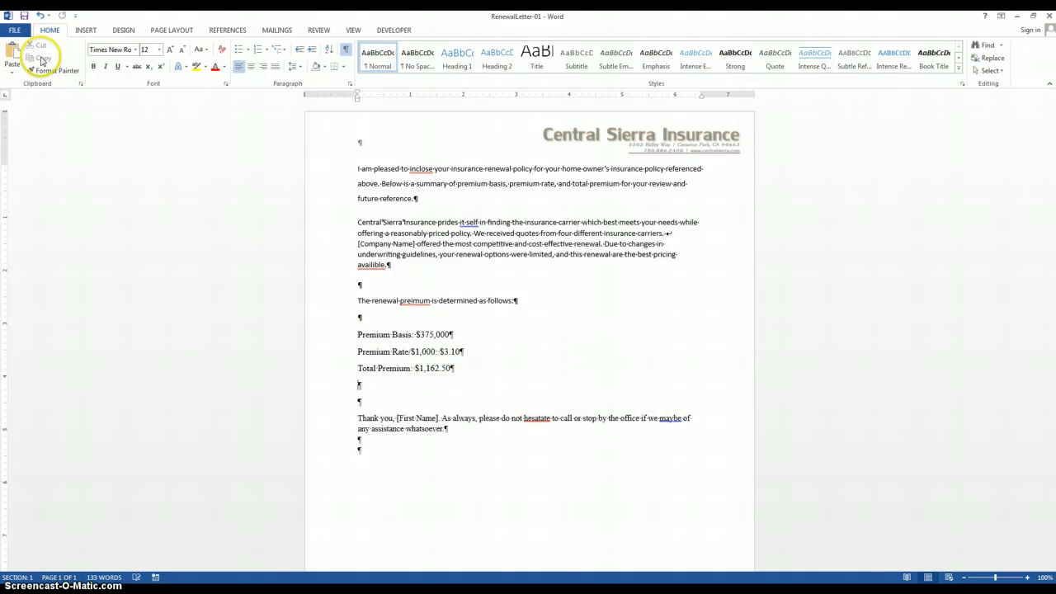
{"action": "left_click", "coordinate": [361, 317]}
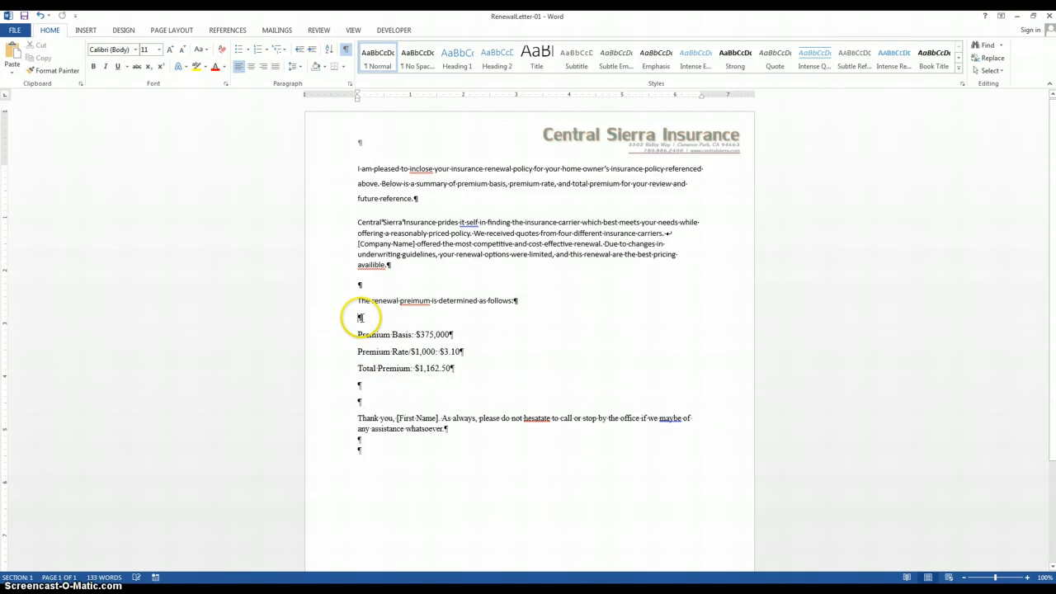
{"action": "left_click", "coordinate": [8, 53]}
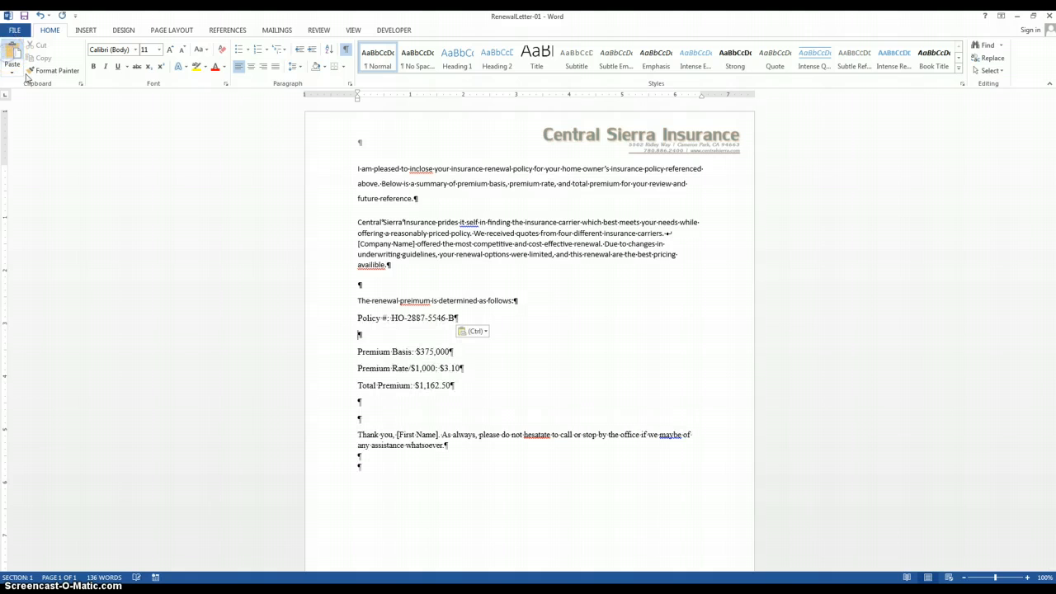
Step: Cut the Policy # line again and paste it below the Total Premium line
{"action": "left_click", "coordinate": [378, 336]}
{"action": "left_click_drag", "start_coordinate": [358, 320], "coordinate": [457, 318]}
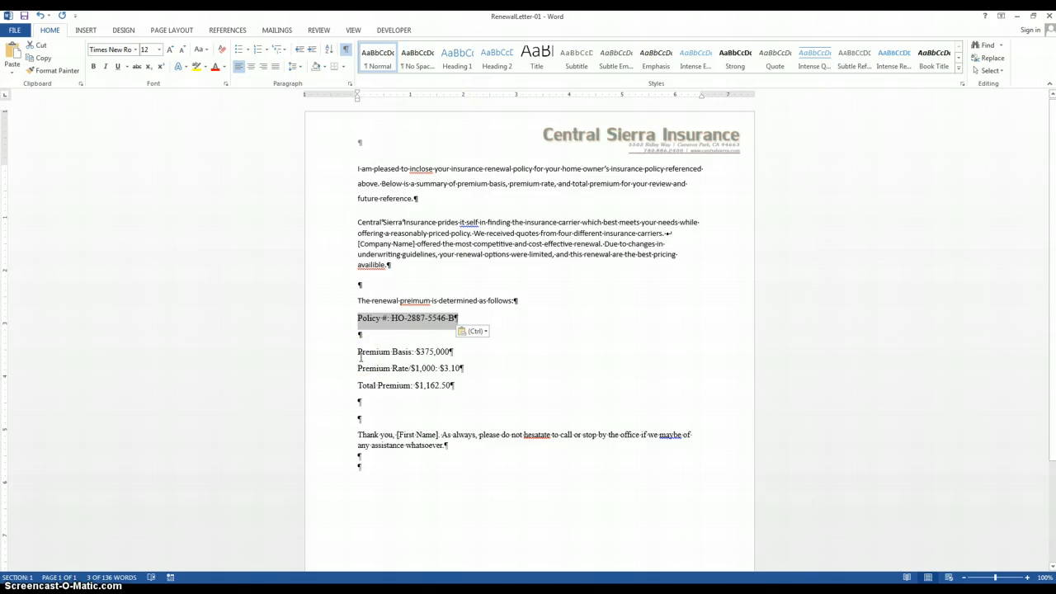
{"action": "key", "text": "ctrl+x"}
{"action": "left_click", "coordinate": [412, 384]}
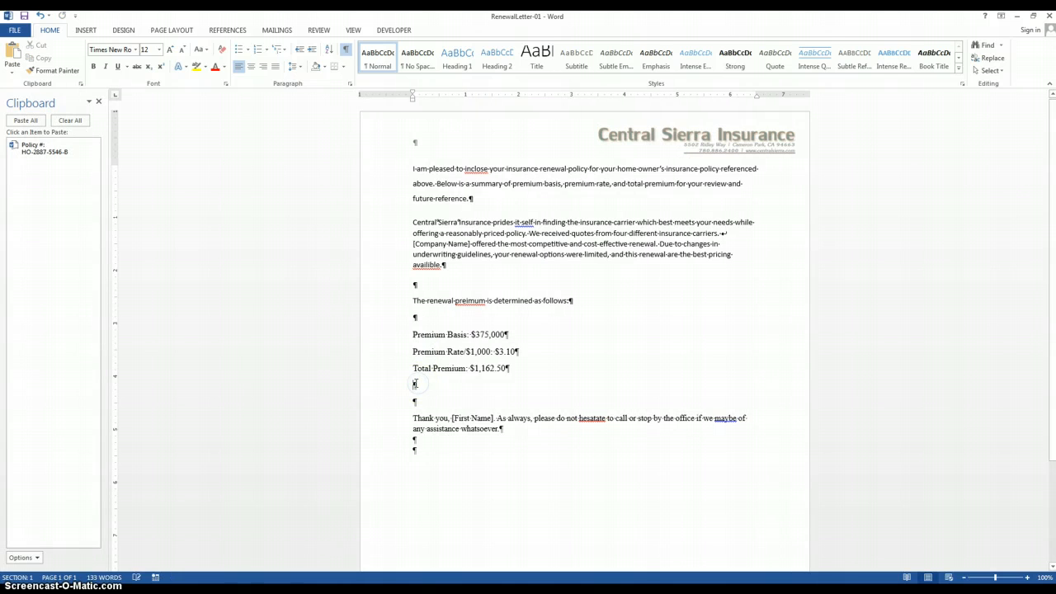
{"action": "key", "text": "ctrl+v"}
{"action": "left_click", "coordinate": [444, 384]}
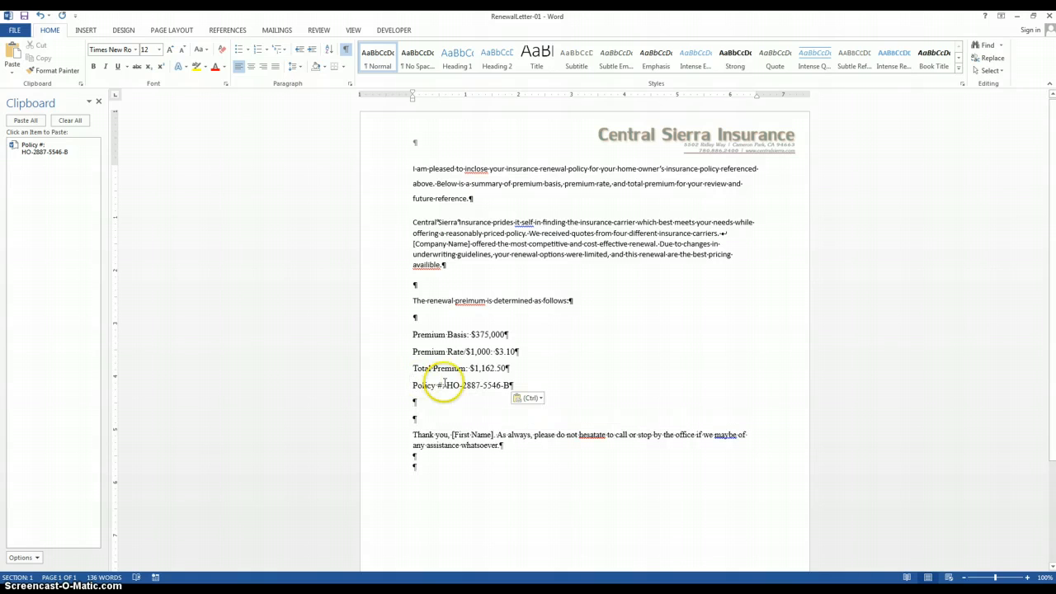
{"action": "left_click", "coordinate": [443, 383]}
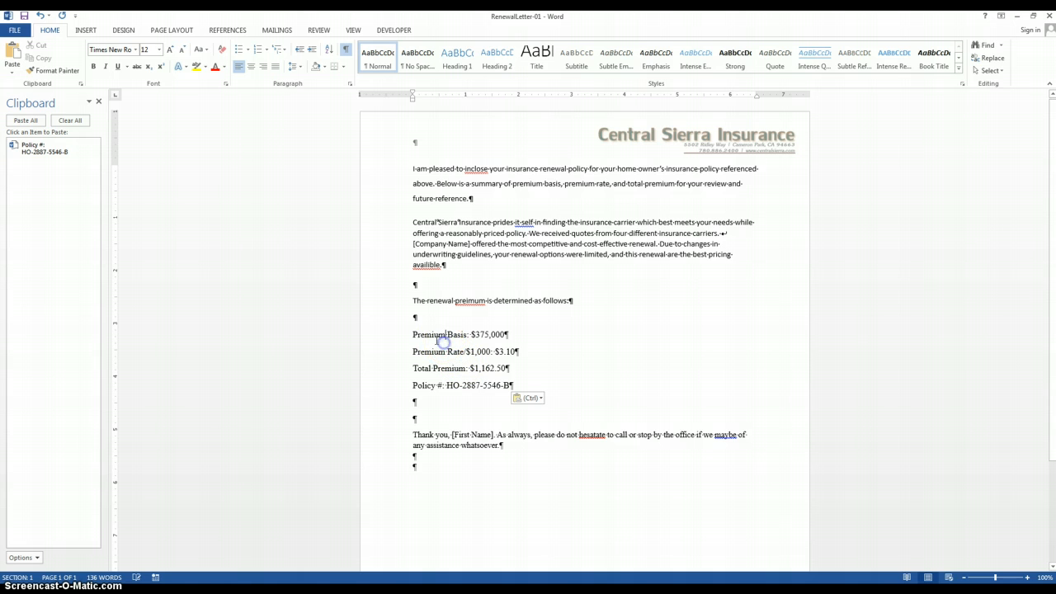
Step: Copy the Premium Basis line to directly below the Policy # line and look at the paste options for the copy
{"action": "left_click_drag", "start_coordinate": [413, 334], "coordinate": [520, 343]}
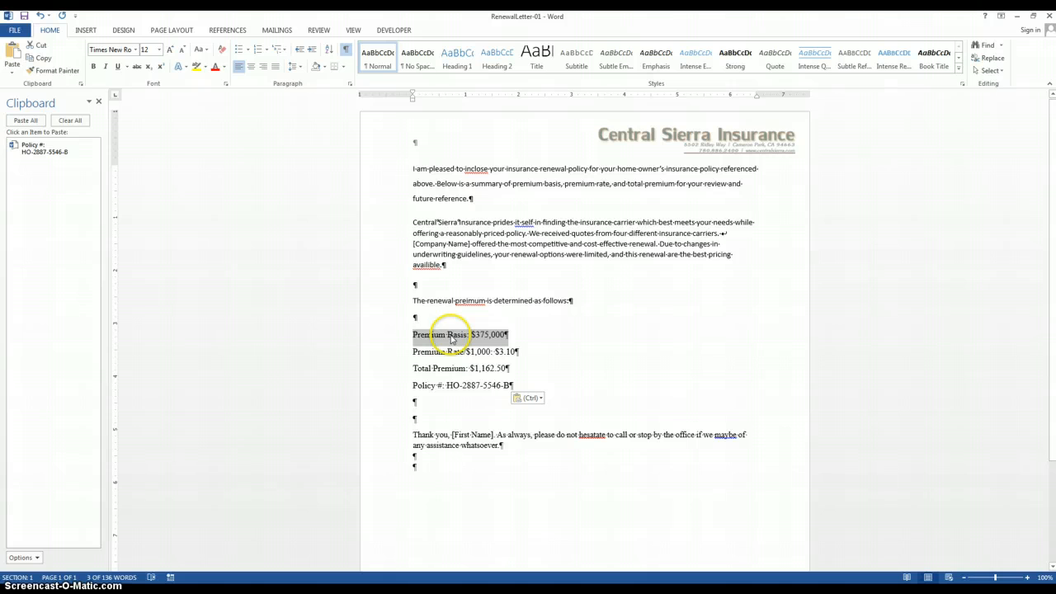
{"action": "left_click_drag", "start_coordinate": [451, 339], "coordinate": [442, 406]}
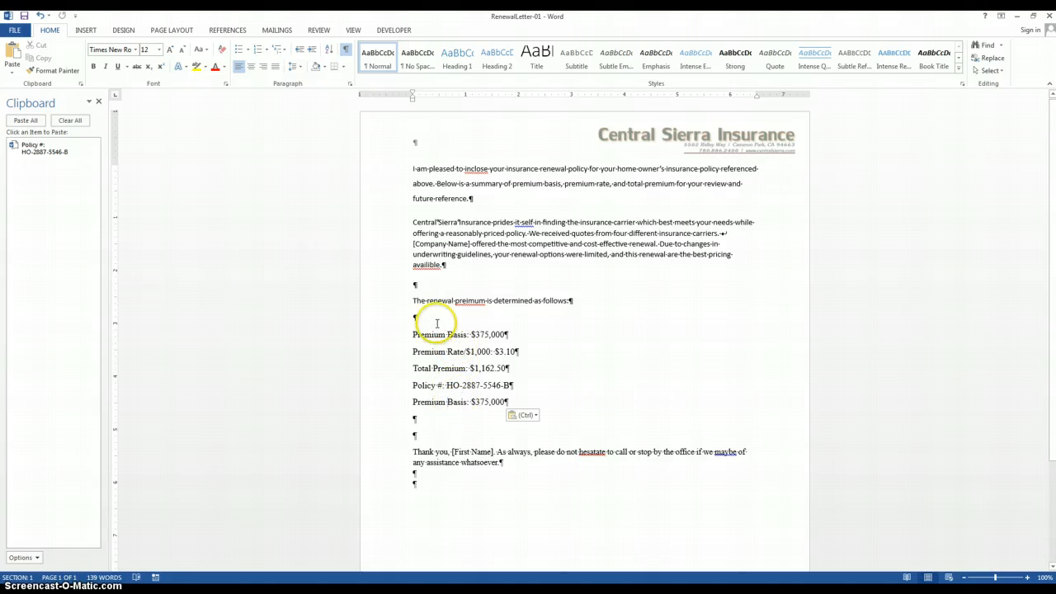
{"action": "left_click_drag", "start_coordinate": [415, 336], "coordinate": [488, 345]}
{"action": "left_click_drag", "start_coordinate": [414, 402], "coordinate": [493, 400]}
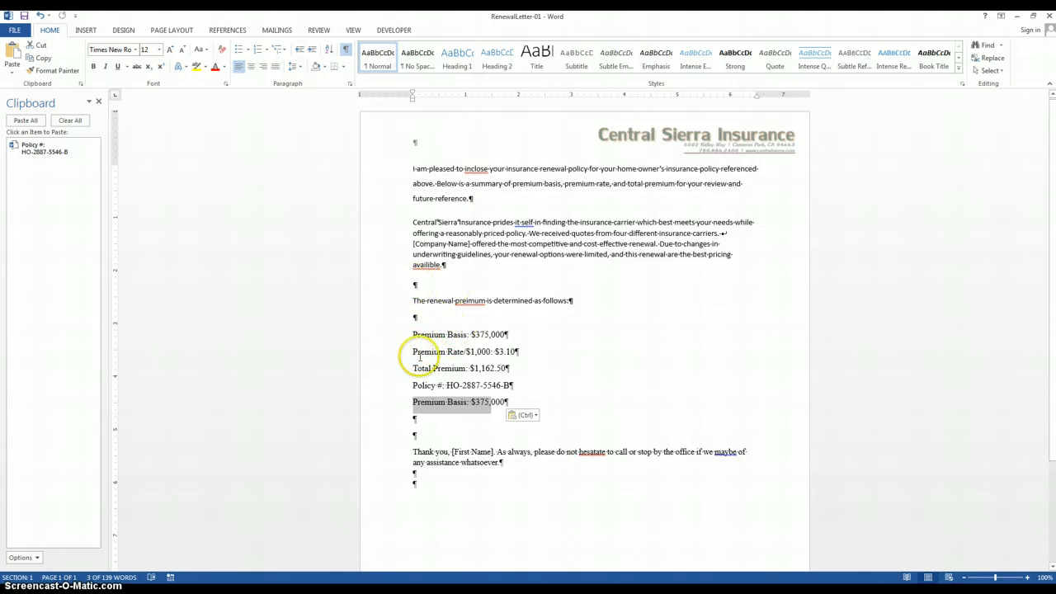
{"action": "left_click", "coordinate": [534, 417]}
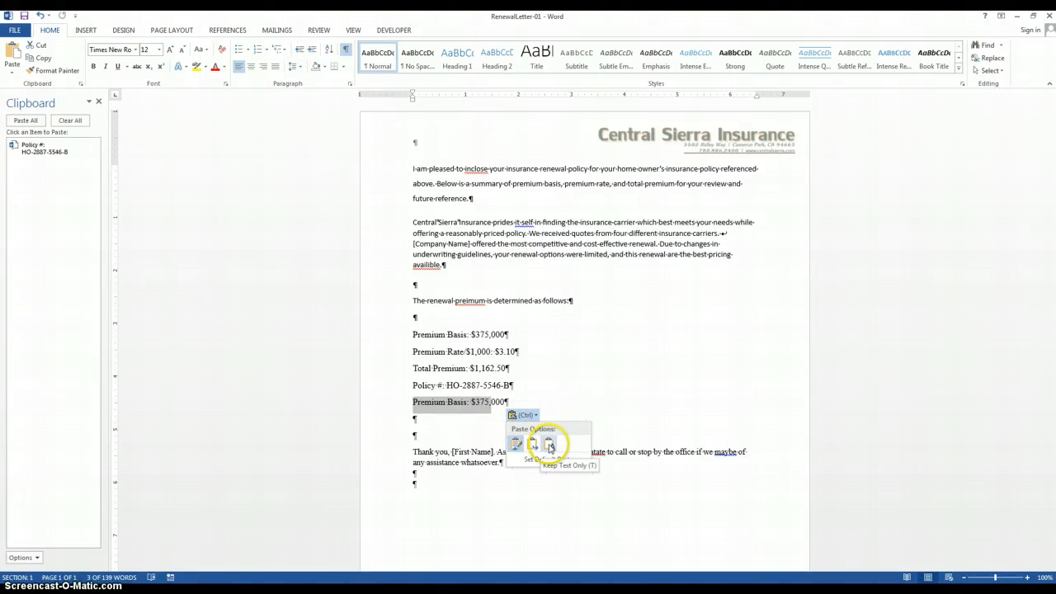
{"action": "left_click", "coordinate": [597, 393]}
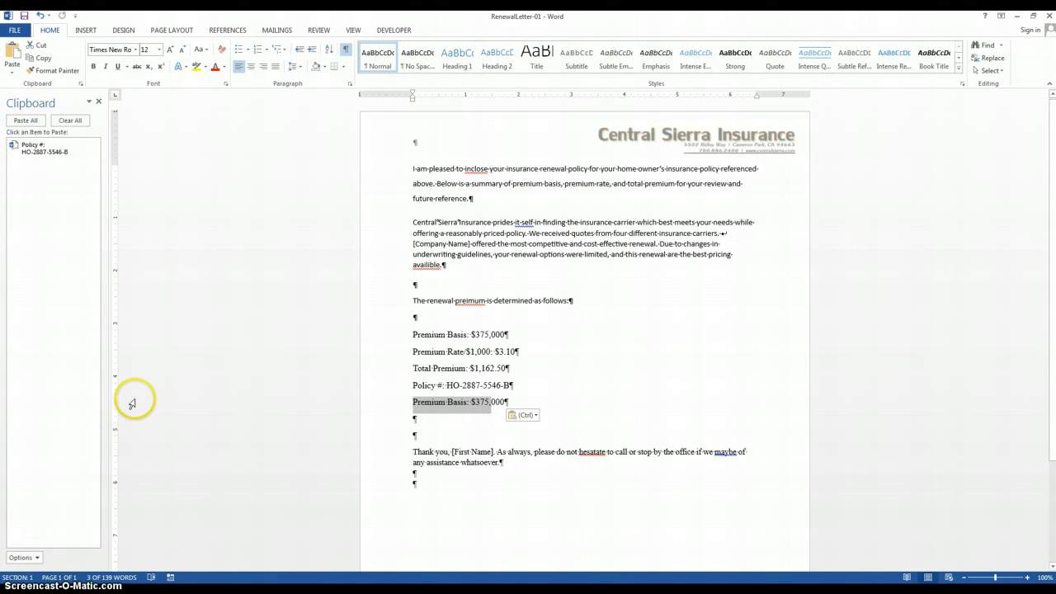
Step: Paste the Policy # item collected on the Office Clipboard at the blank paragraph above the sentence starting "The renewal"
{"action": "left_click", "coordinate": [81, 85]}
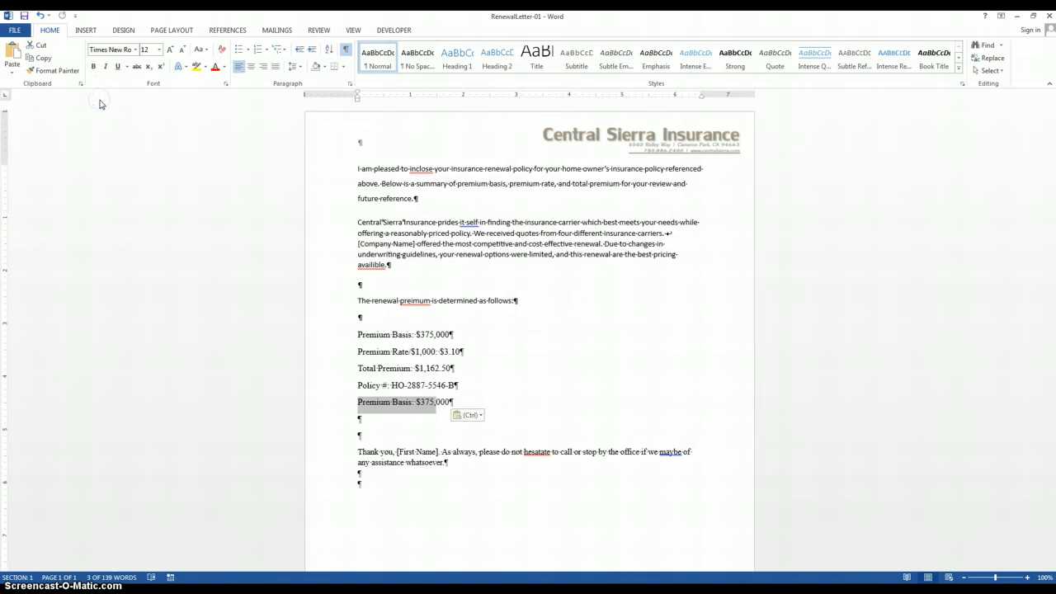
{"action": "left_click", "coordinate": [80, 85]}
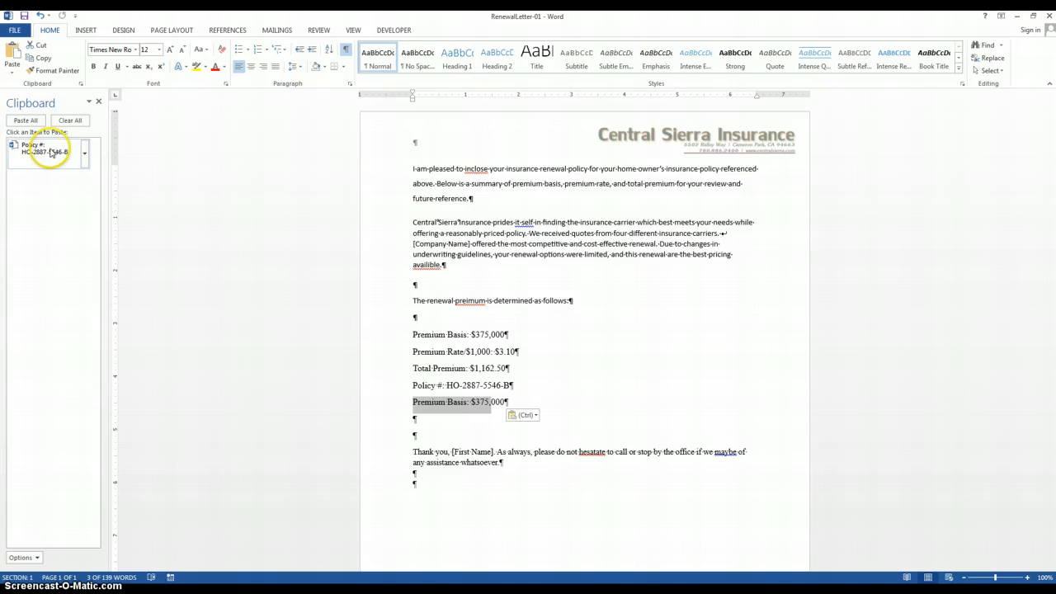
{"action": "left_click", "coordinate": [443, 284]}
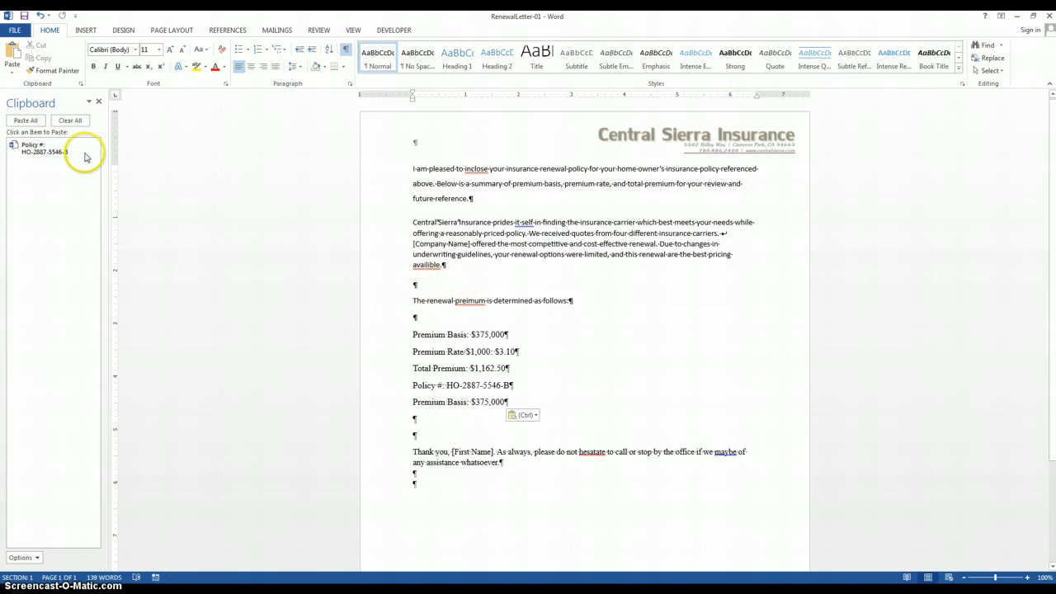
{"action": "left_click", "coordinate": [44, 151]}
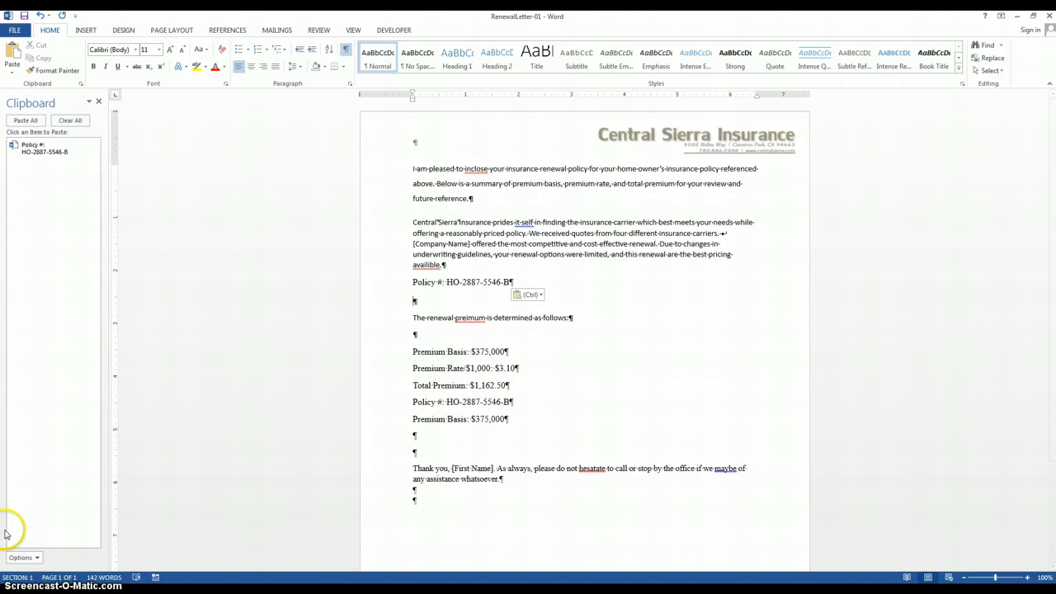
Step: Clear all collected items from the Office Clipboard and close it
{"action": "left_click", "coordinate": [24, 557]}
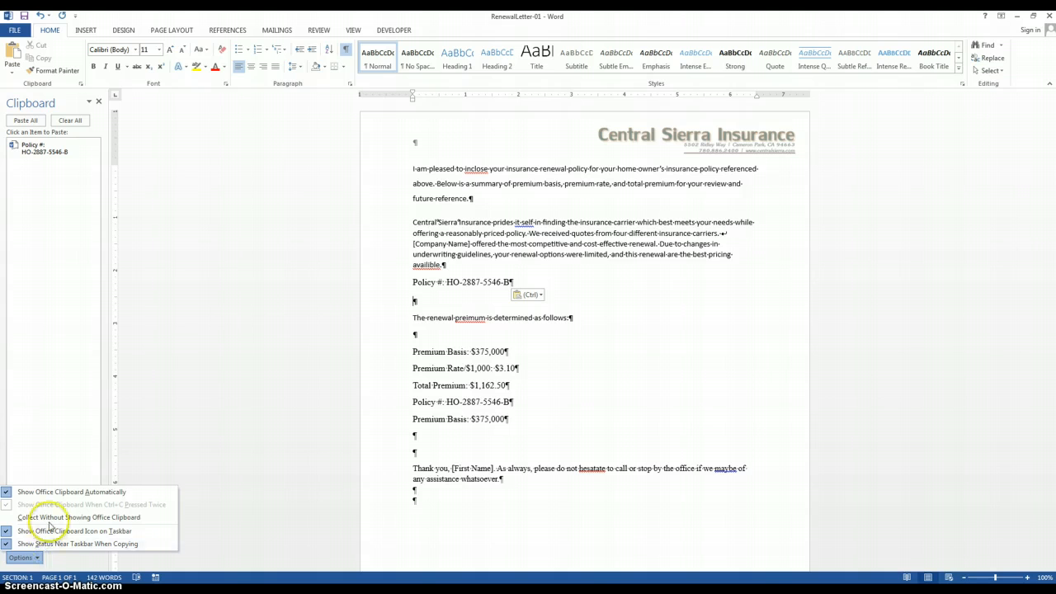
{"action": "left_click", "coordinate": [93, 270]}
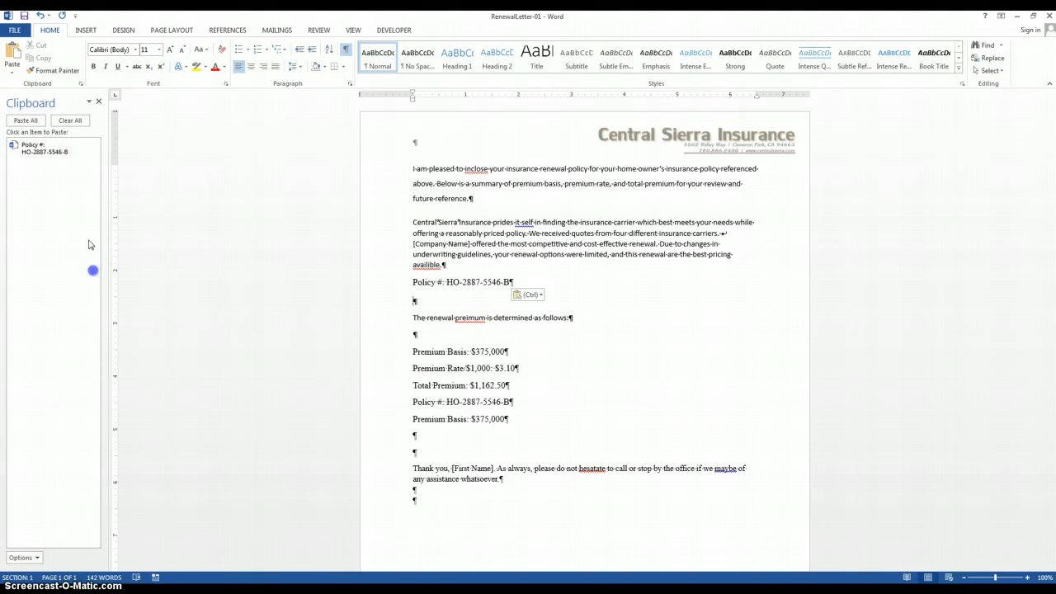
{"action": "left_click", "coordinate": [73, 130]}
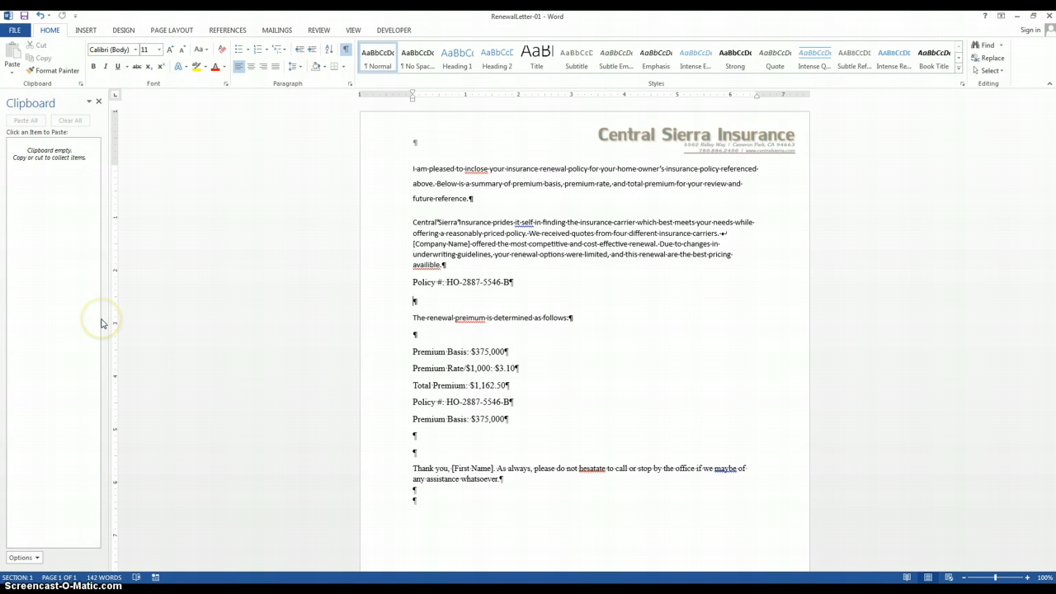
{"action": "left_click", "coordinate": [99, 102]}
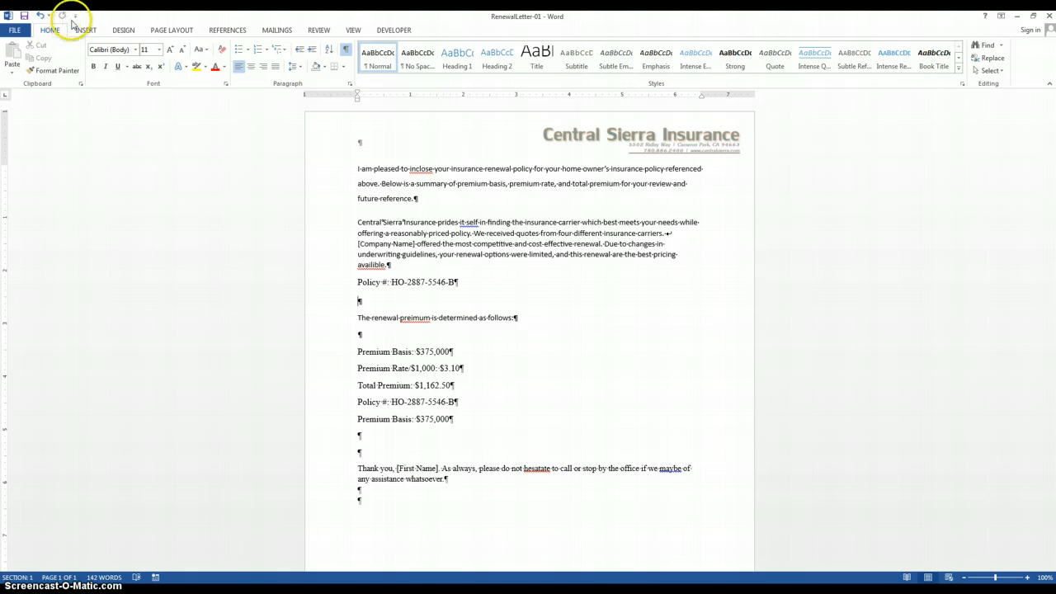
Step: Undo the last paste of the Policy # line and redo it
{"action": "left_click", "coordinate": [50, 15]}
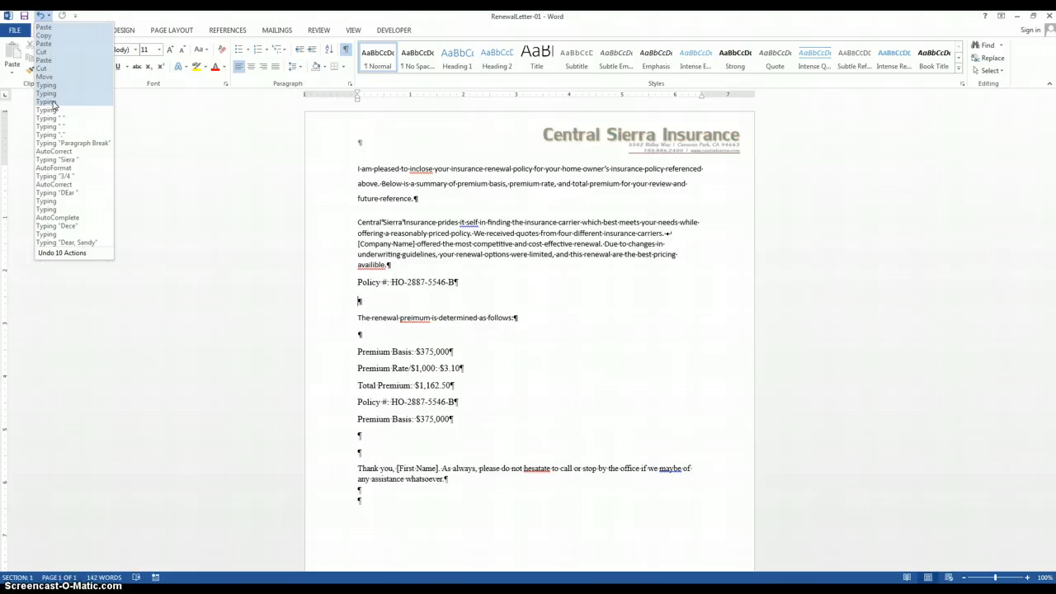
{"action": "left_click", "coordinate": [47, 27]}
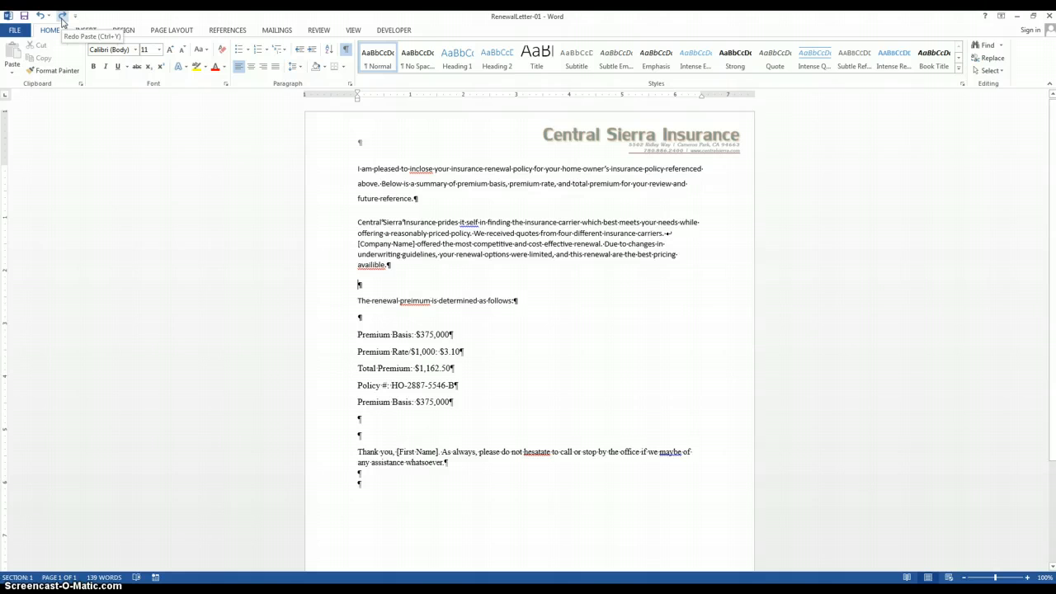
{"action": "left_click", "coordinate": [75, 16]}
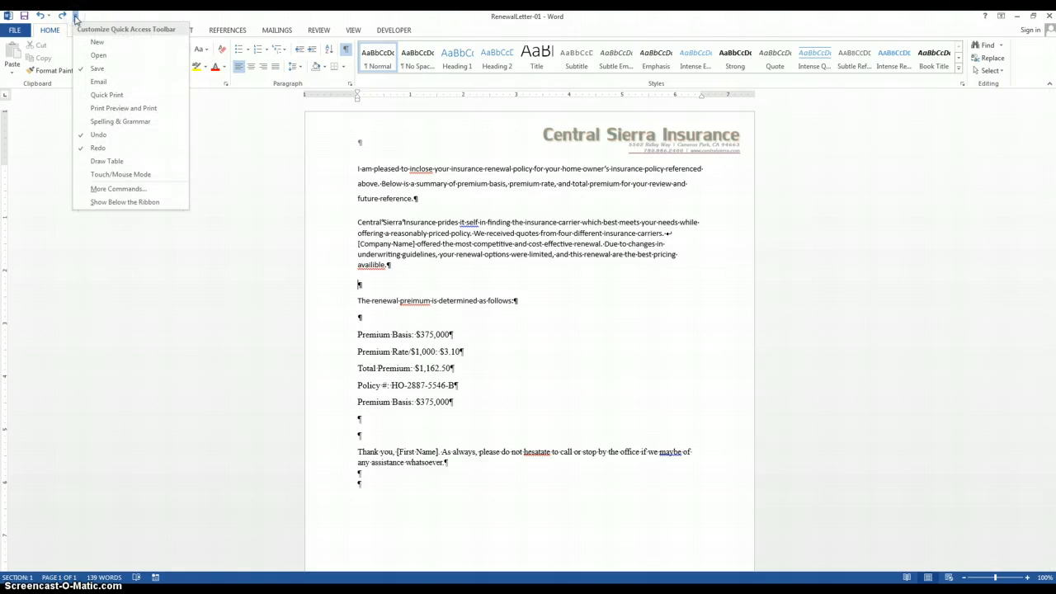
{"action": "left_click", "coordinate": [63, 17]}
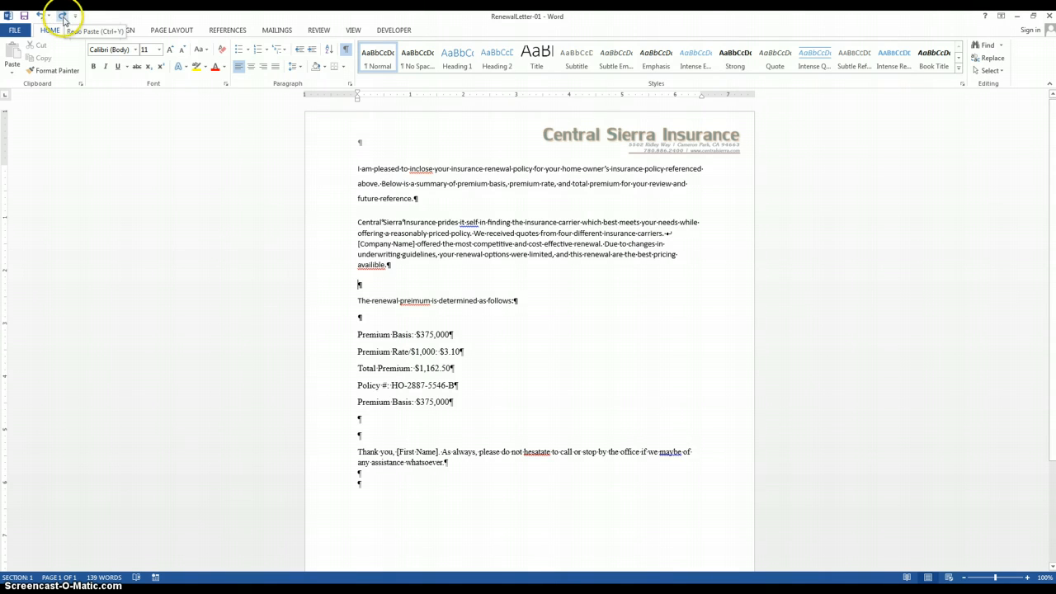
{"action": "left_click", "coordinate": [63, 17]}
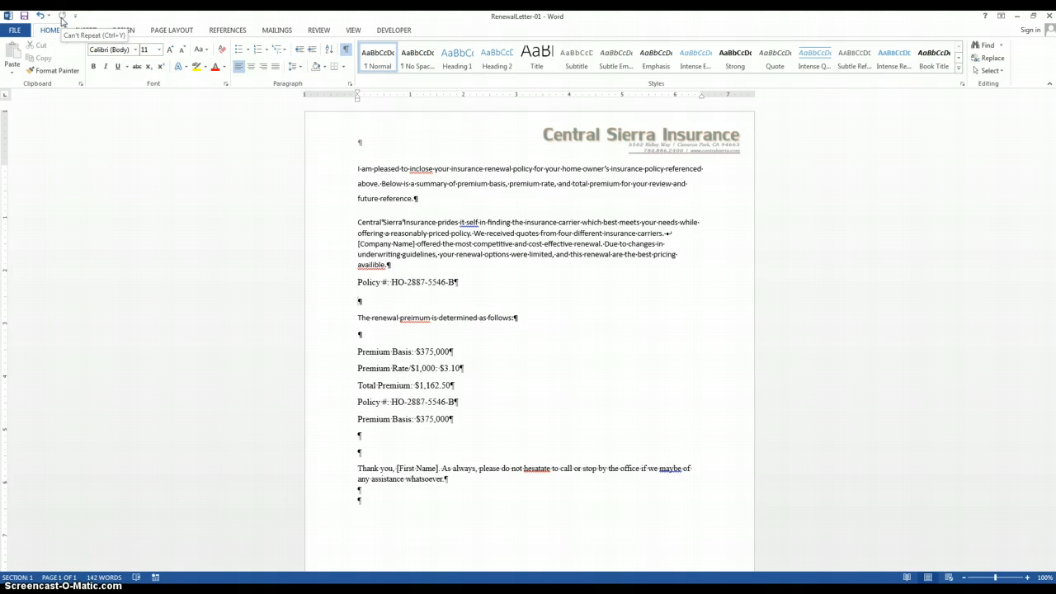
{"action": "left_click", "coordinate": [62, 18]}
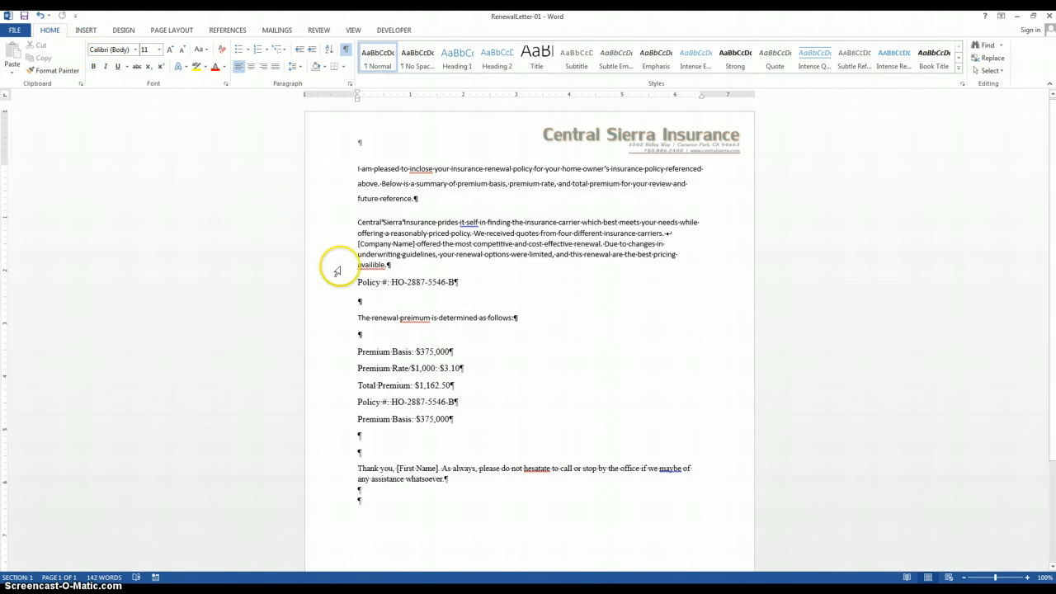
{"action": "left_click", "coordinate": [339, 264]}
{"action": "left_click", "coordinate": [375, 318]}
{"action": "left_click", "coordinate": [379, 308]}
{"action": "left_click", "coordinate": [384, 306]}
{"action": "left_click", "coordinate": [414, 304]}
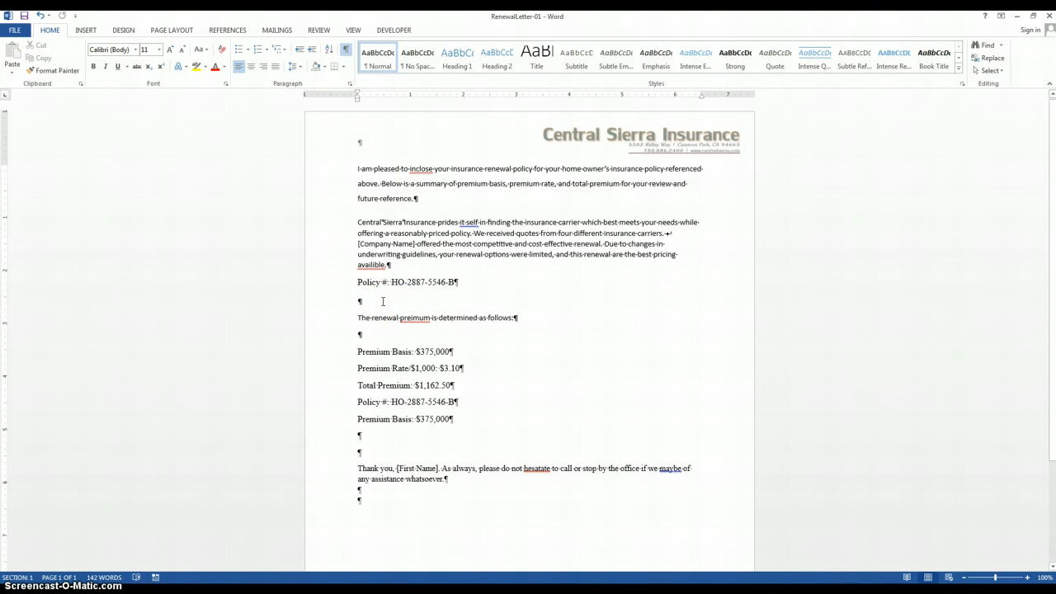
Step: Set the font of the sentence "The renewal preimum is determined as follows:" to Times New Roman
{"action": "left_click_drag", "start_coordinate": [358, 317], "coordinate": [517, 320]}
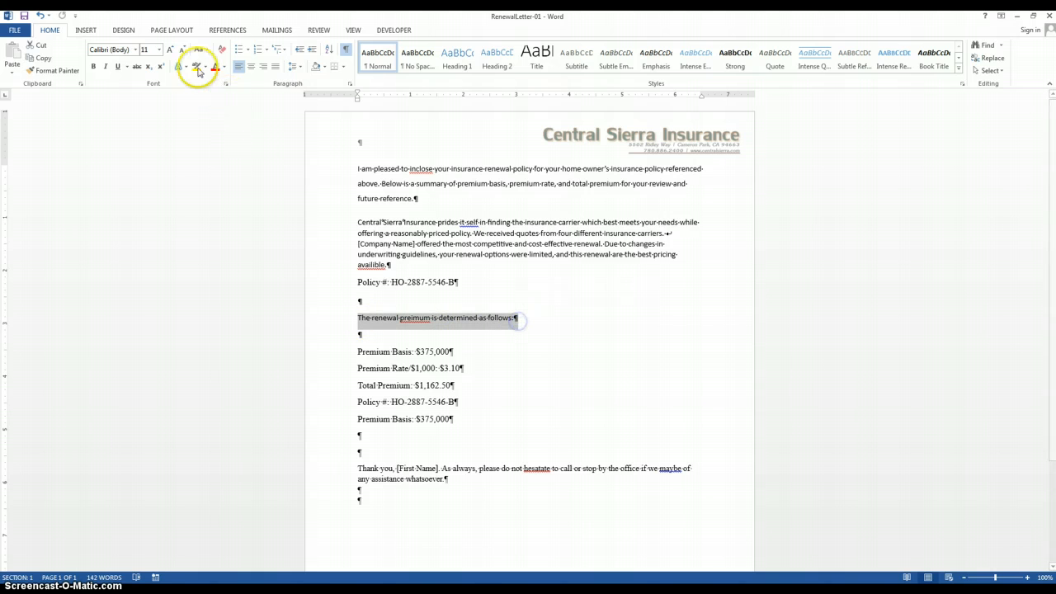
{"action": "left_click", "coordinate": [140, 49]}
{"action": "left_click", "coordinate": [137, 49]}
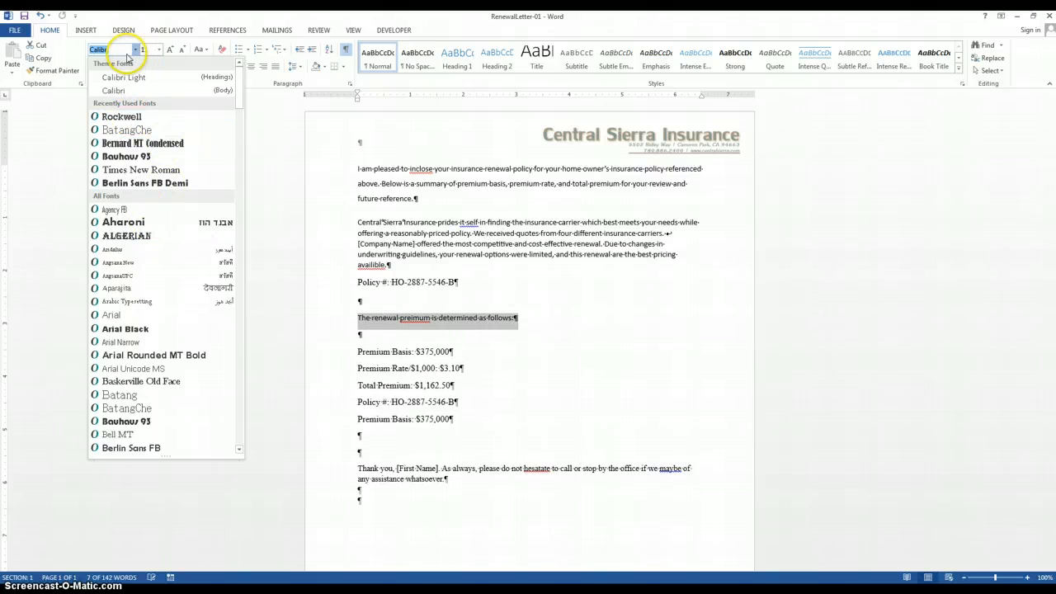
{"action": "type", "text": "T"}
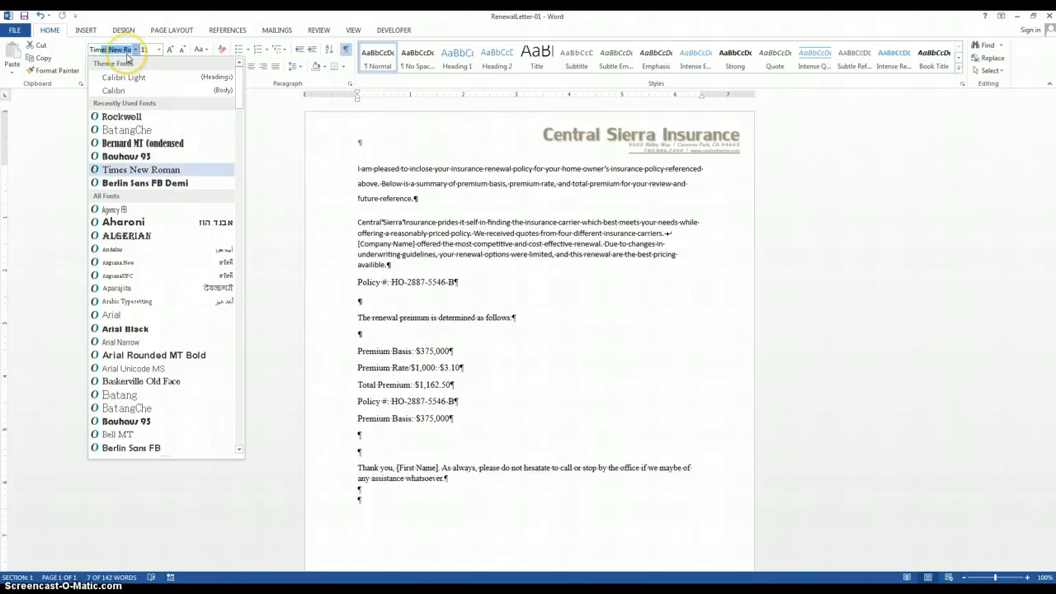
{"action": "type", "text": "imes"}
{"action": "key", "text": "Return"}
{"action": "left_click", "coordinate": [408, 307]}
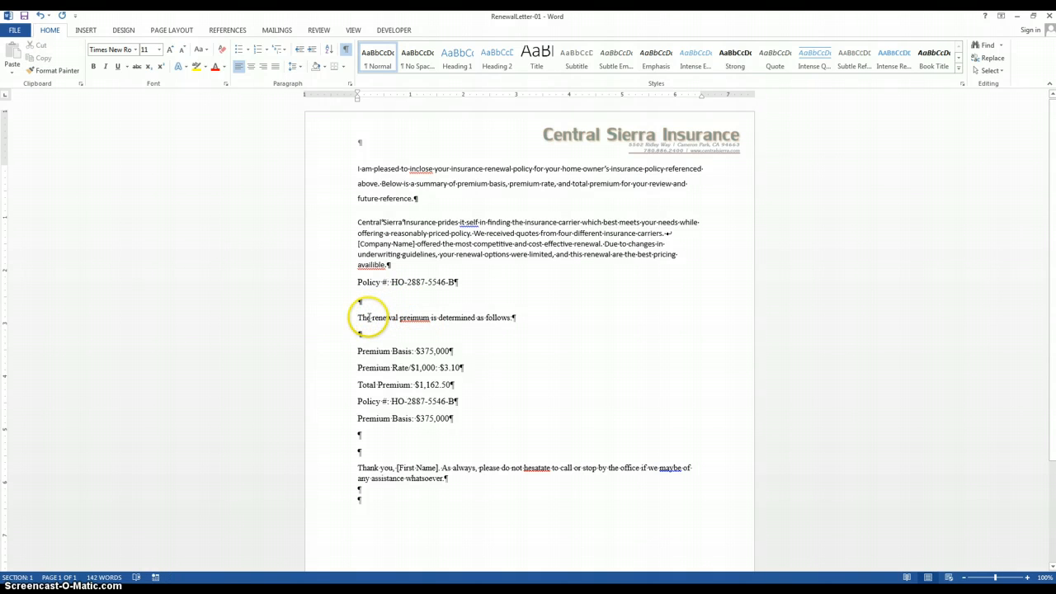
Step: Set the font of the sentence "The renewal preimum is determined as follows:" to Calibri Light
{"action": "left_click_drag", "start_coordinate": [359, 317], "coordinate": [512, 321]}
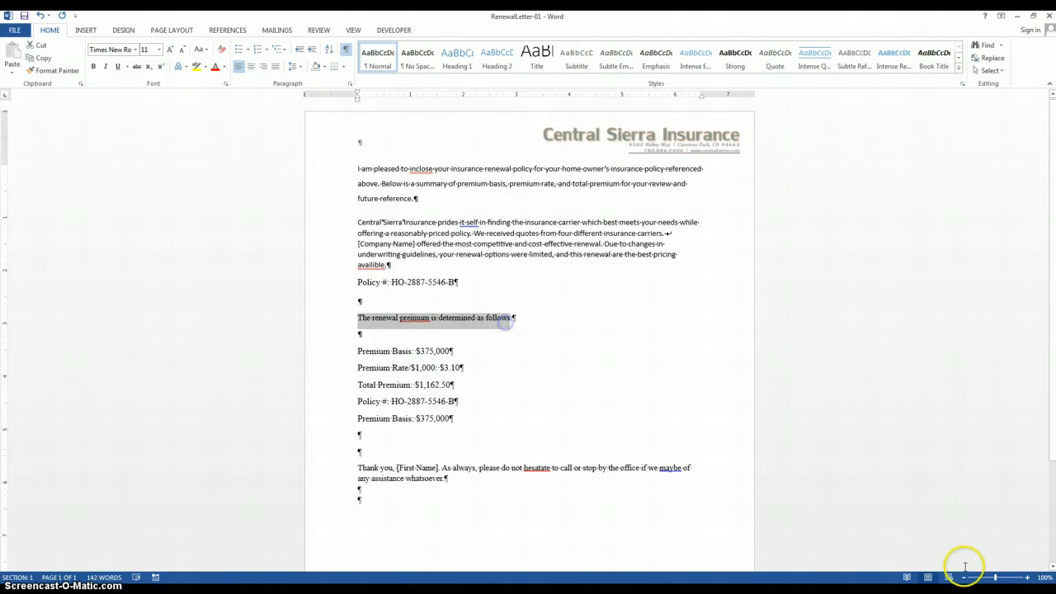
{"action": "left_click", "coordinate": [1028, 579]}
{"action": "left_click", "coordinate": [1028, 578]}
{"action": "left_click", "coordinate": [1028, 579]}
{"action": "left_click", "coordinate": [1028, 579]}
{"action": "left_click", "coordinate": [1028, 578]}
{"action": "left_click", "coordinate": [1028, 579]}
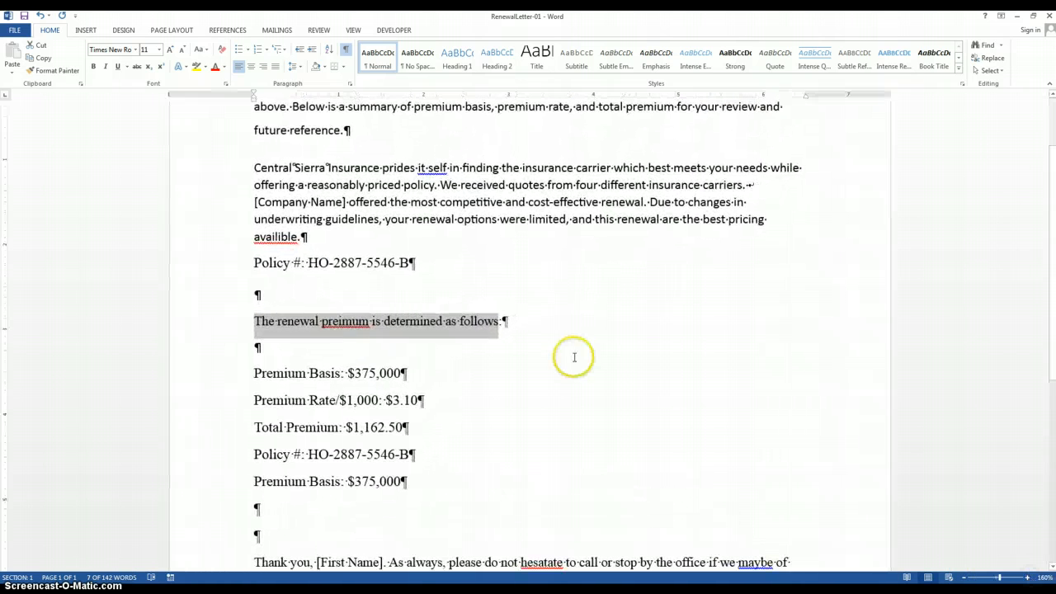
{"action": "left_click", "coordinate": [511, 331]}
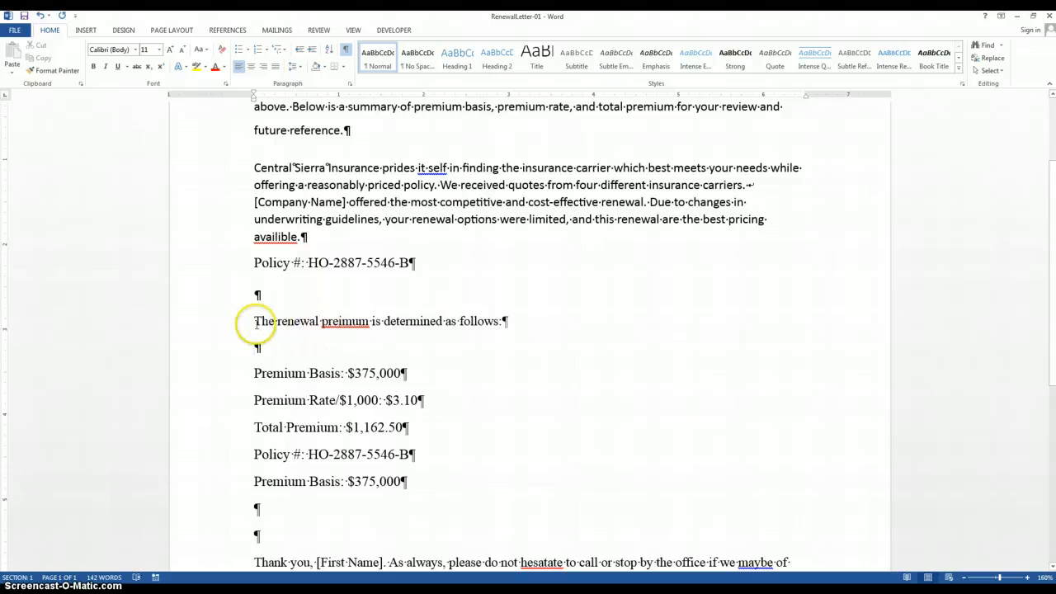
{"action": "left_click_drag", "start_coordinate": [252, 322], "coordinate": [355, 325]}
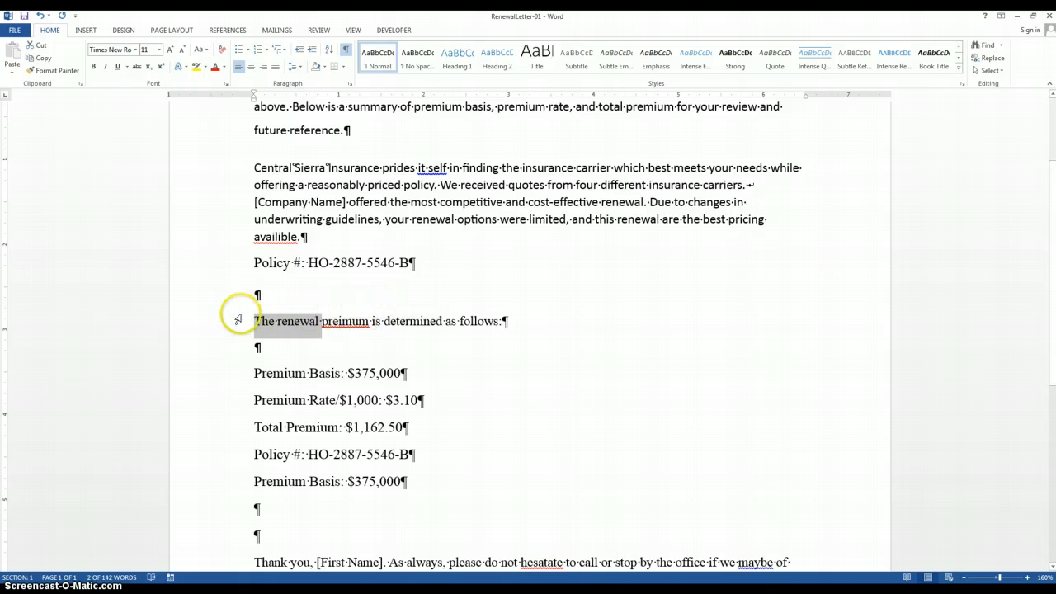
{"action": "left_click_drag", "start_coordinate": [253, 321], "coordinate": [503, 322]}
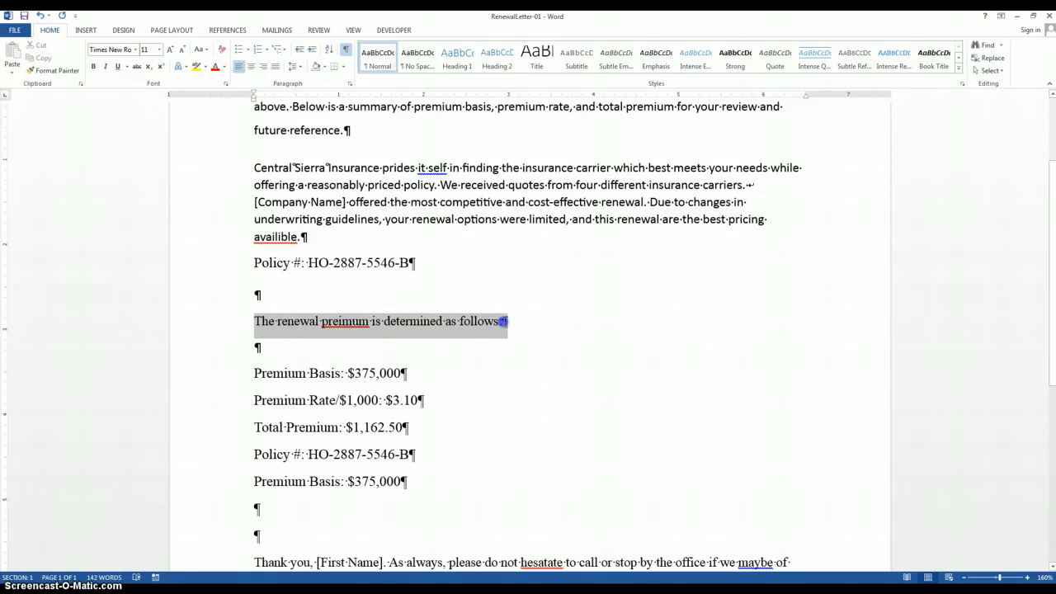
{"action": "left_click", "coordinate": [115, 50]}
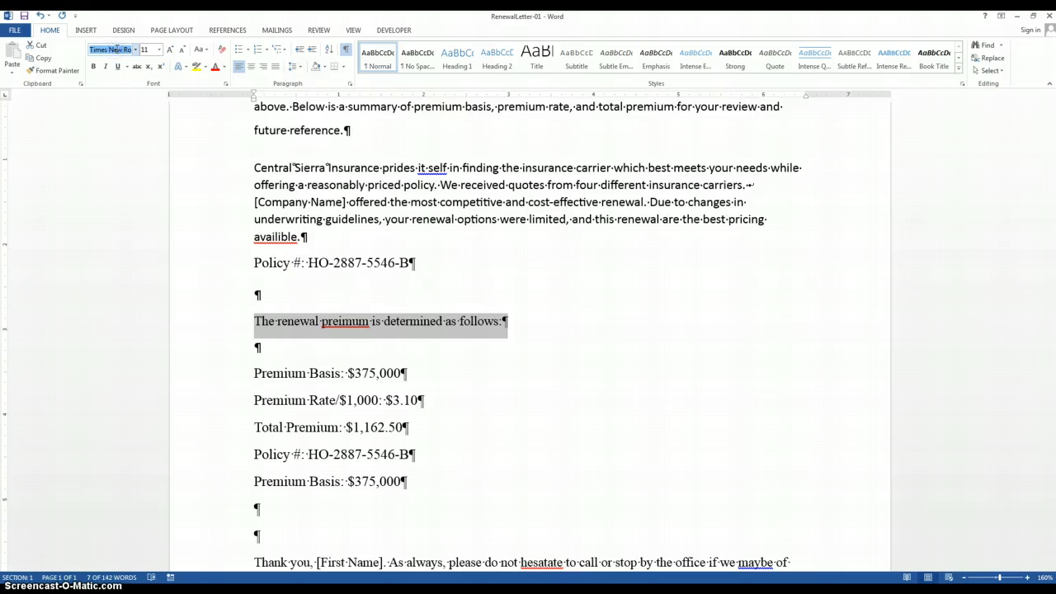
{"action": "key", "text": "Return"}
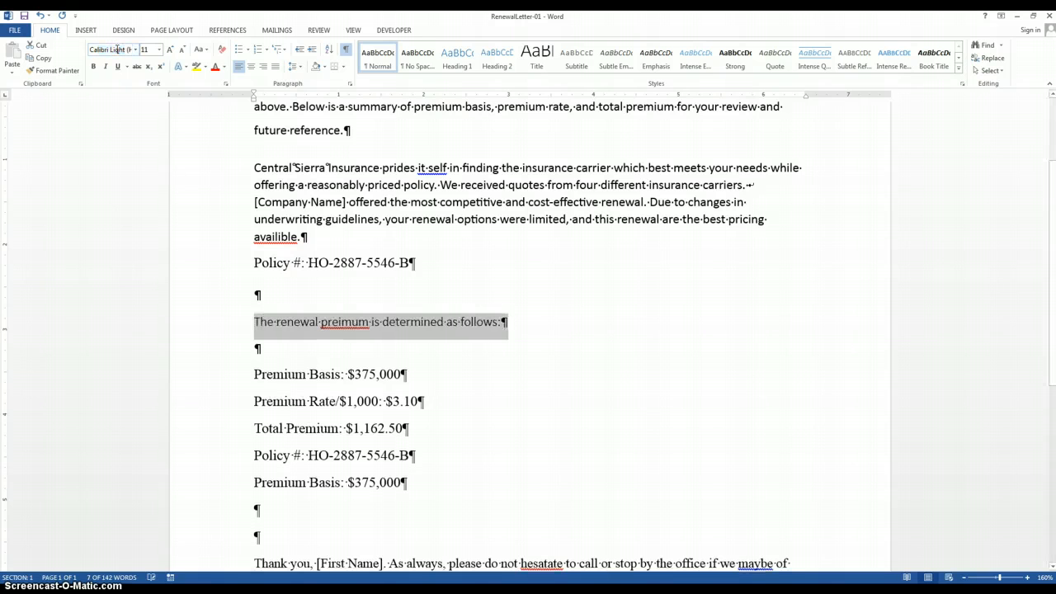
{"action": "left_click", "coordinate": [318, 322]}
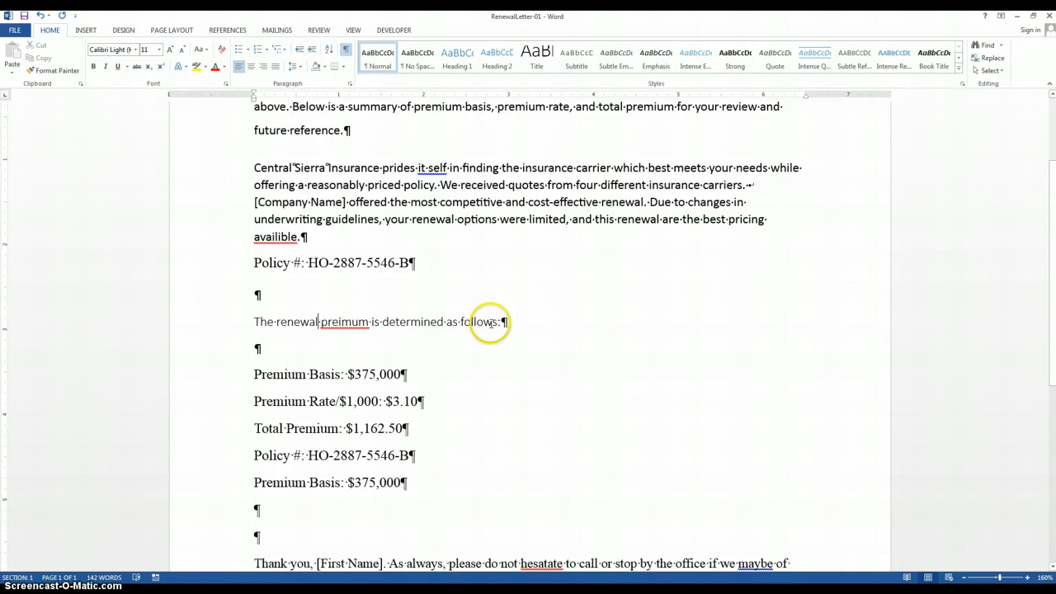
Step: Set the sentence "The renewal preimum is determined as follows:" to font size 18 and the Rockwell font
{"action": "left_click_drag", "start_coordinate": [256, 321], "coordinate": [495, 323]}
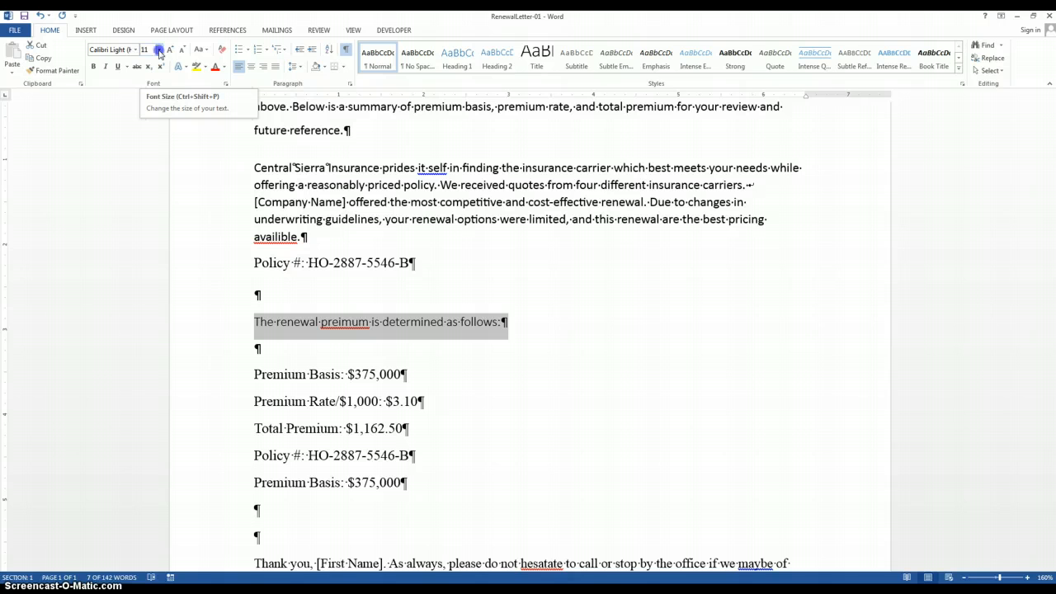
{"action": "left_click", "coordinate": [159, 49]}
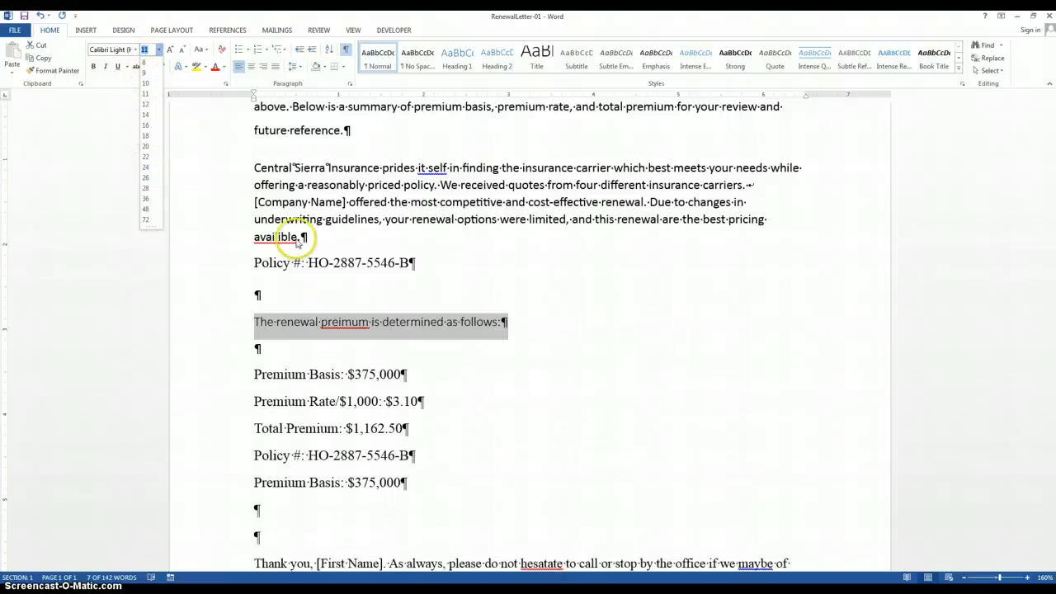
{"action": "left_click", "coordinate": [339, 269]}
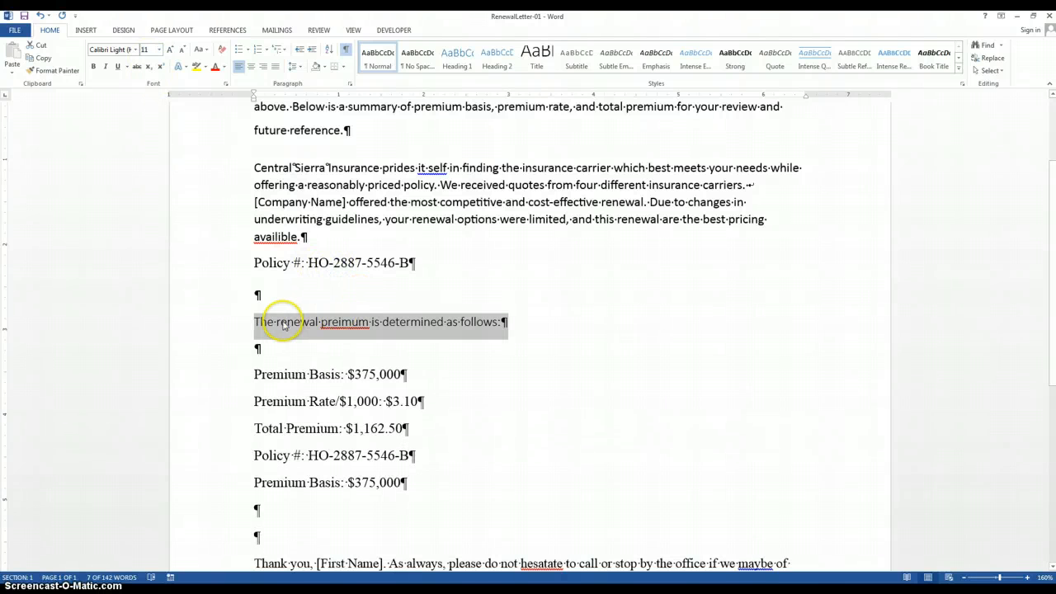
{"action": "left_click", "coordinate": [159, 51]}
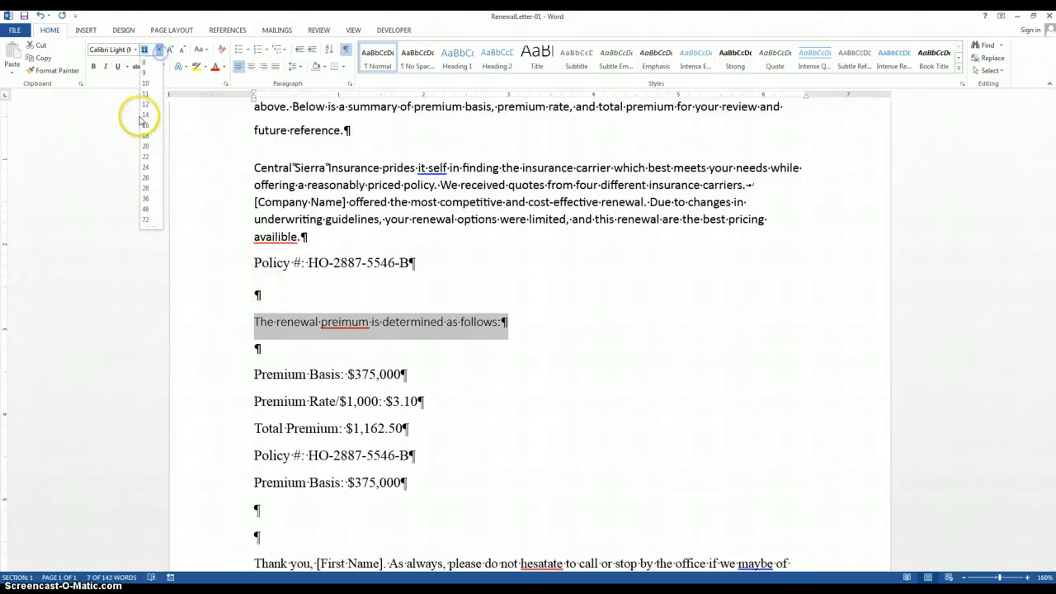
{"action": "left_click", "coordinate": [143, 137]}
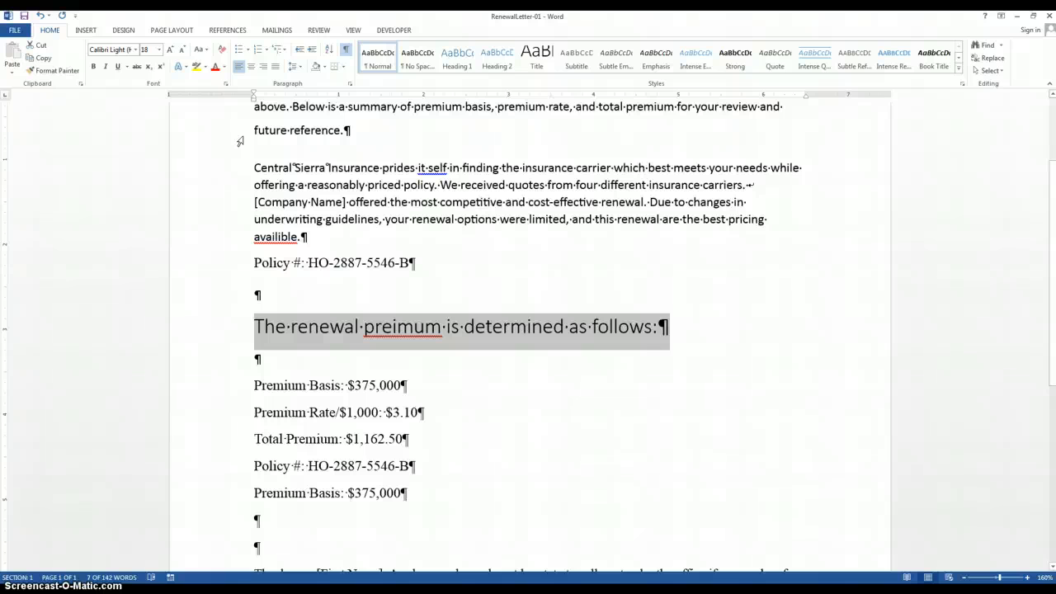
{"action": "left_click", "coordinate": [135, 49]}
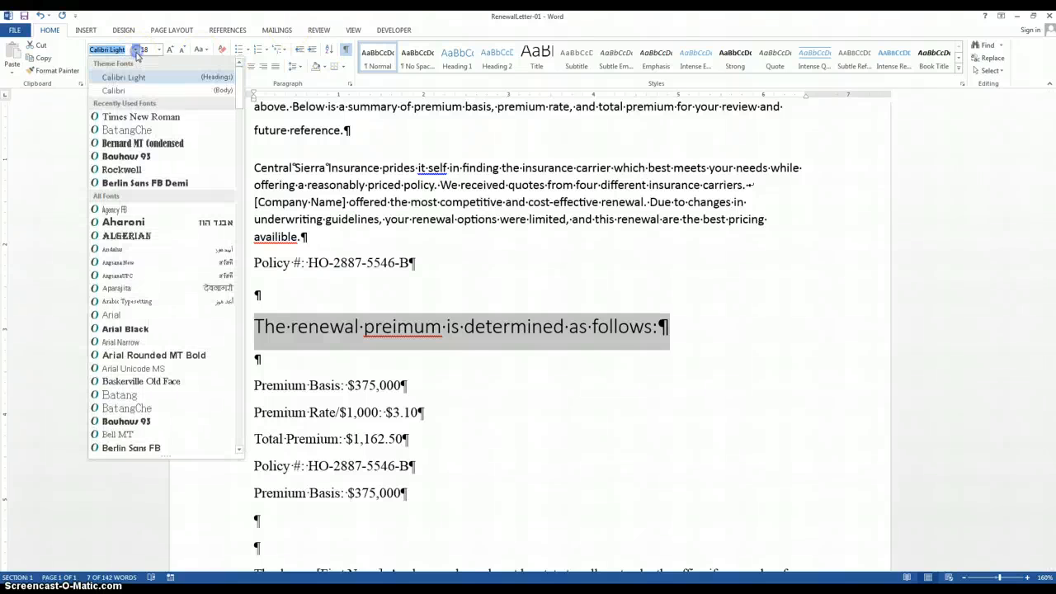
{"action": "left_click", "coordinate": [132, 170]}
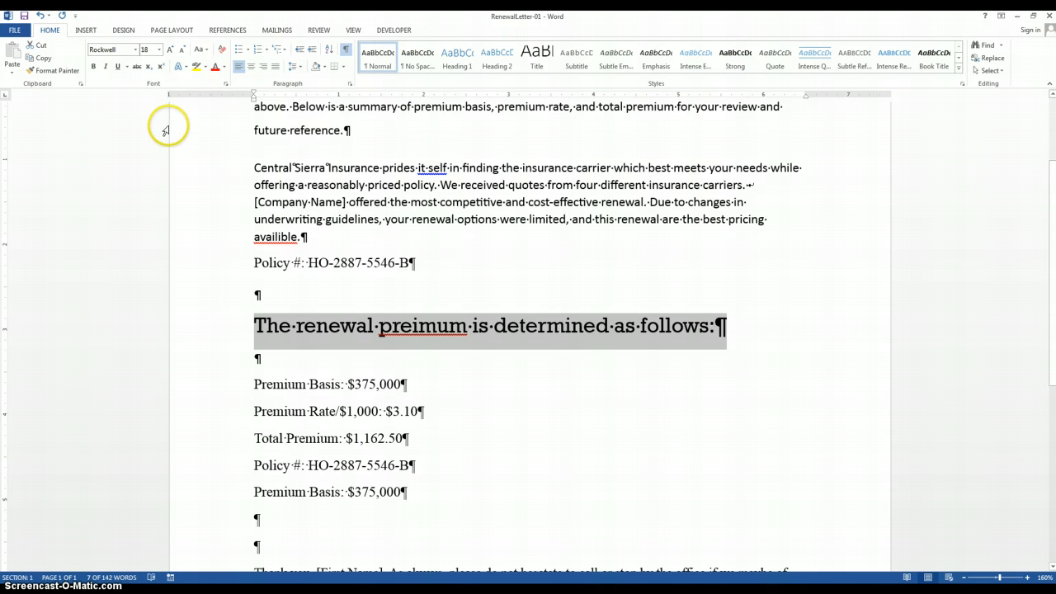
Step: Increase the renewal sentence's font size by one step and decrease it again, repeating this twice
{"action": "left_click", "coordinate": [171, 50]}
{"action": "left_click", "coordinate": [184, 51]}
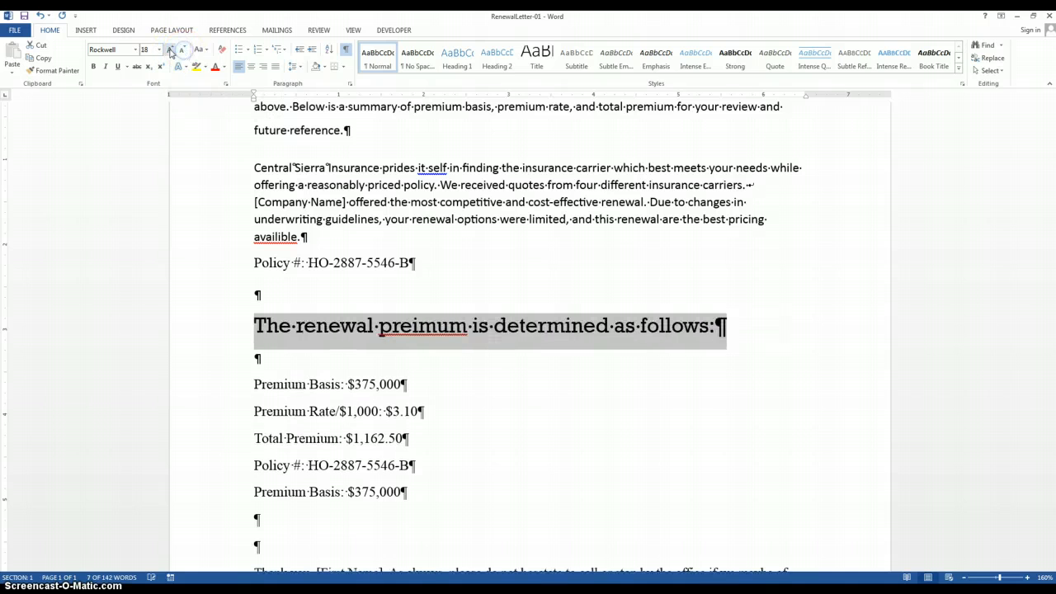
{"action": "left_click", "coordinate": [171, 50]}
{"action": "left_click", "coordinate": [181, 51]}
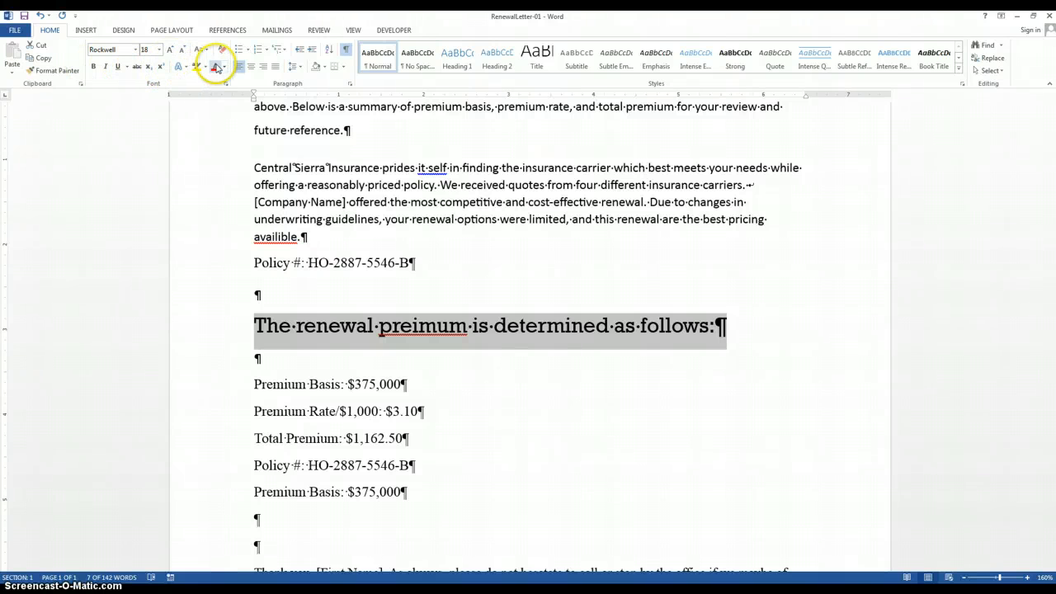
Step: Apply bold, italic, underline and strikethrough formatting to the renewal sentence
{"action": "left_click", "coordinate": [93, 67]}
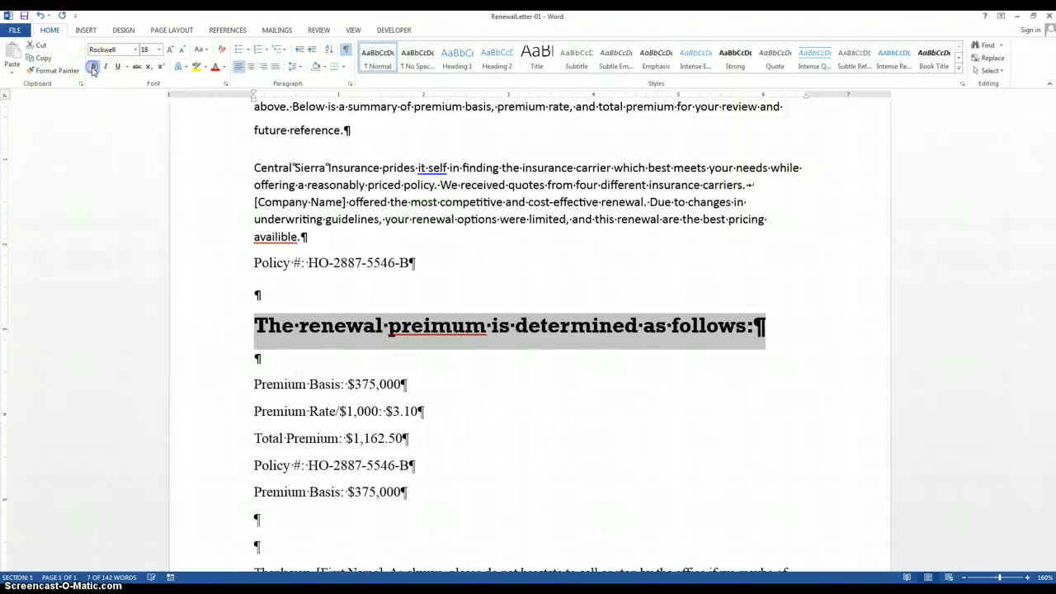
{"action": "left_click", "coordinate": [106, 68]}
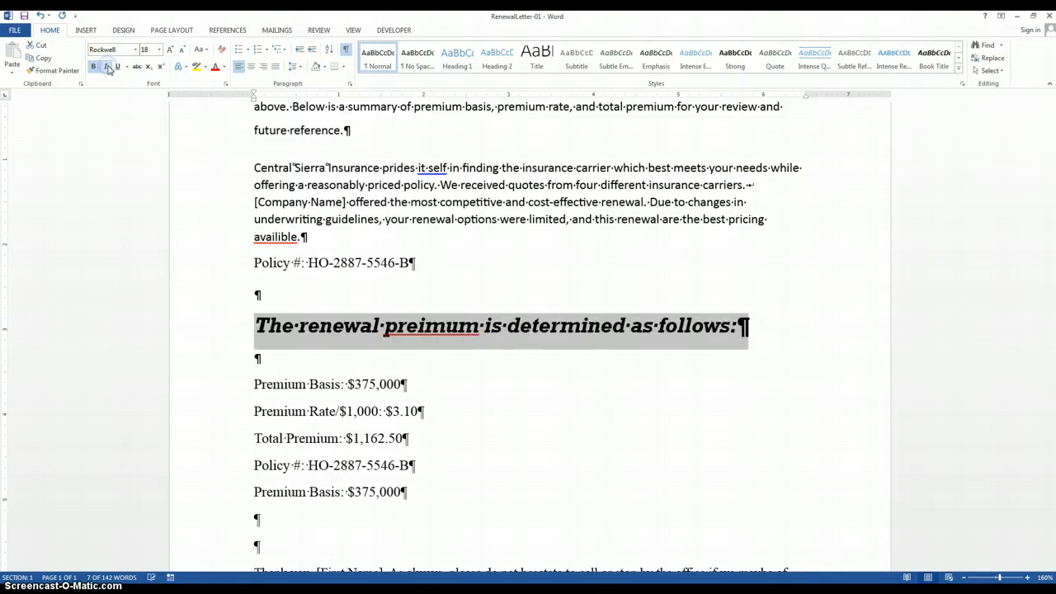
{"action": "left_click", "coordinate": [118, 67]}
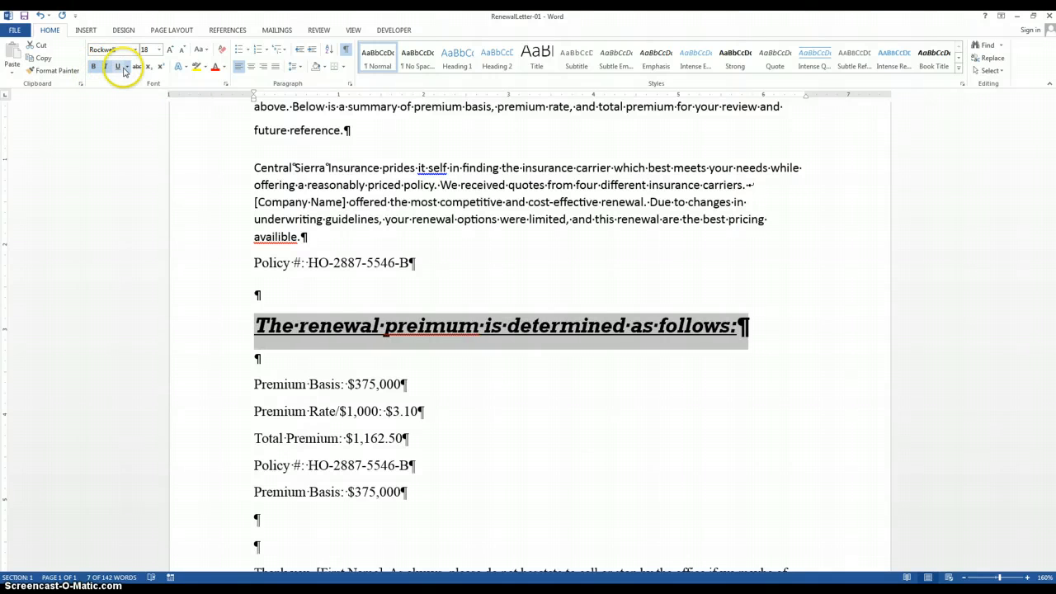
{"action": "left_click", "coordinate": [128, 68]}
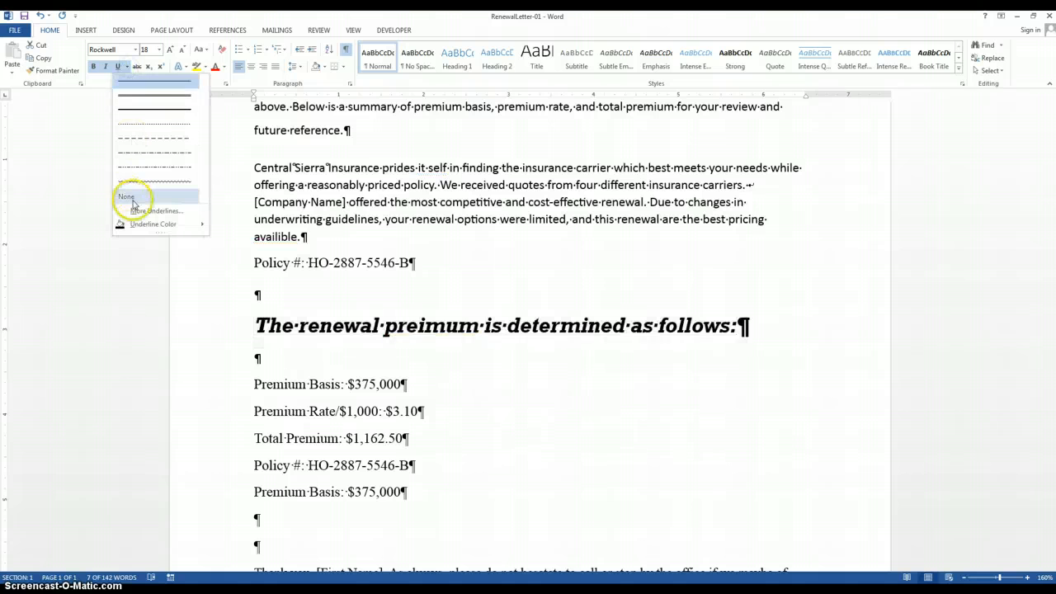
{"action": "left_click", "coordinate": [137, 67]}
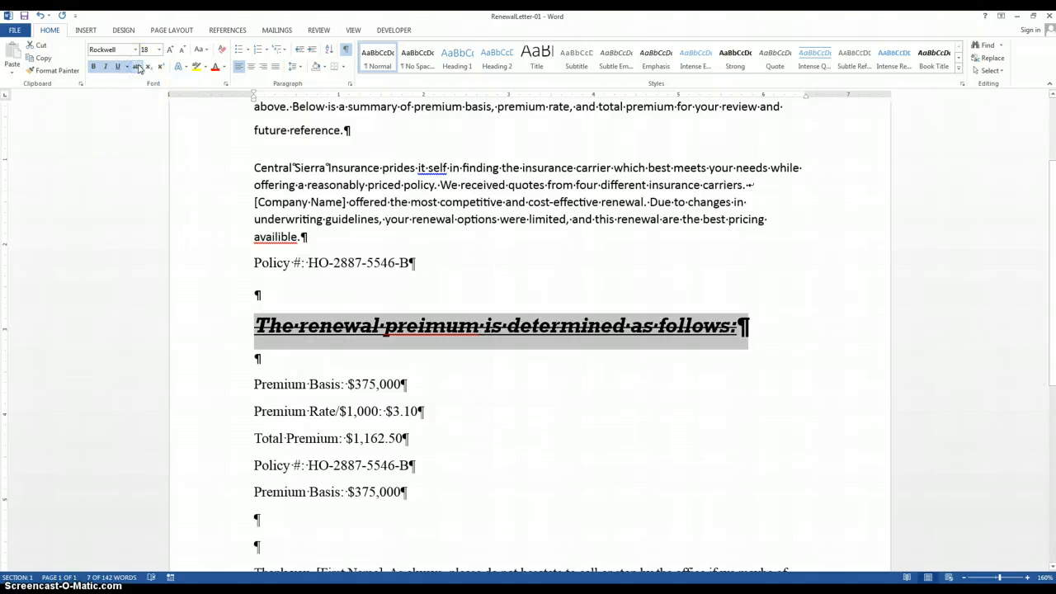
Step: Highlight the renewal sentence in yellow
{"action": "left_click", "coordinate": [186, 67]}
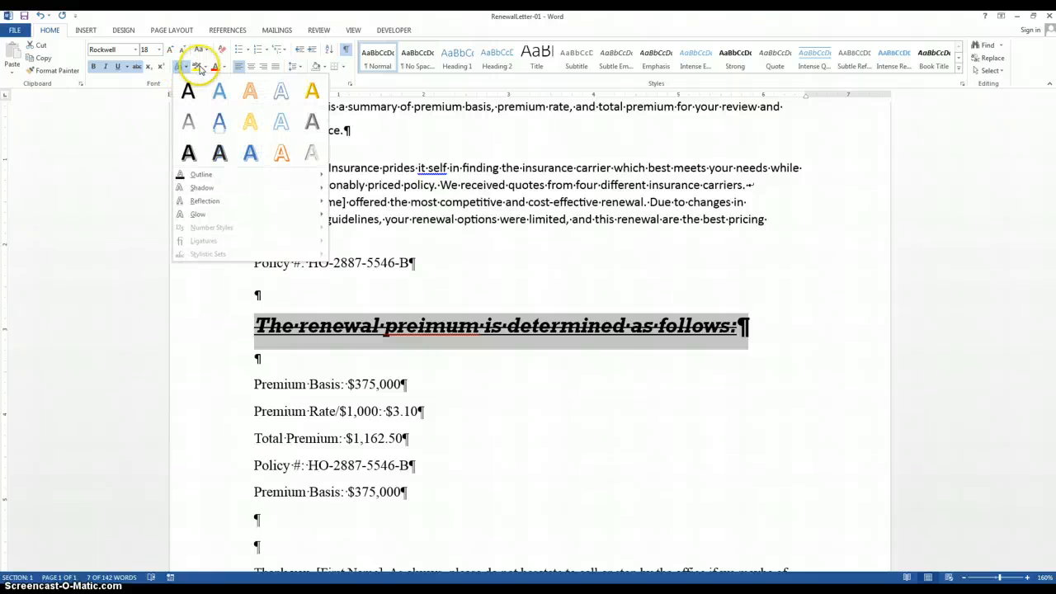
{"action": "left_click", "coordinate": [198, 67]}
{"action": "left_click", "coordinate": [206, 68]}
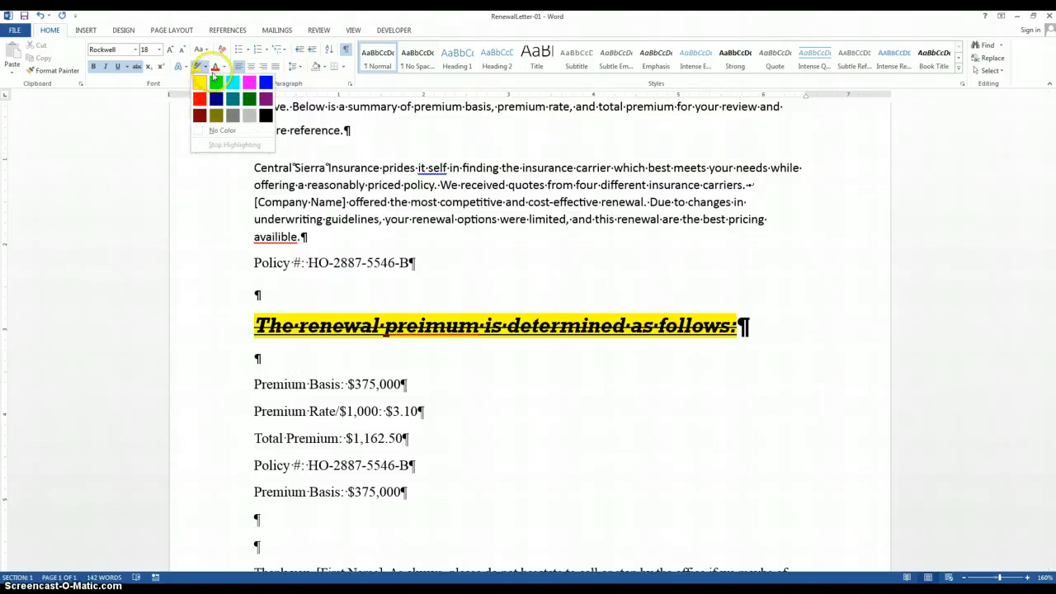
Step: Apply a lighter blue theme font color at the end of the highlighted renewal sentence and reselect the sentence
{"action": "left_click", "coordinate": [217, 70]}
{"action": "left_click", "coordinate": [223, 69]}
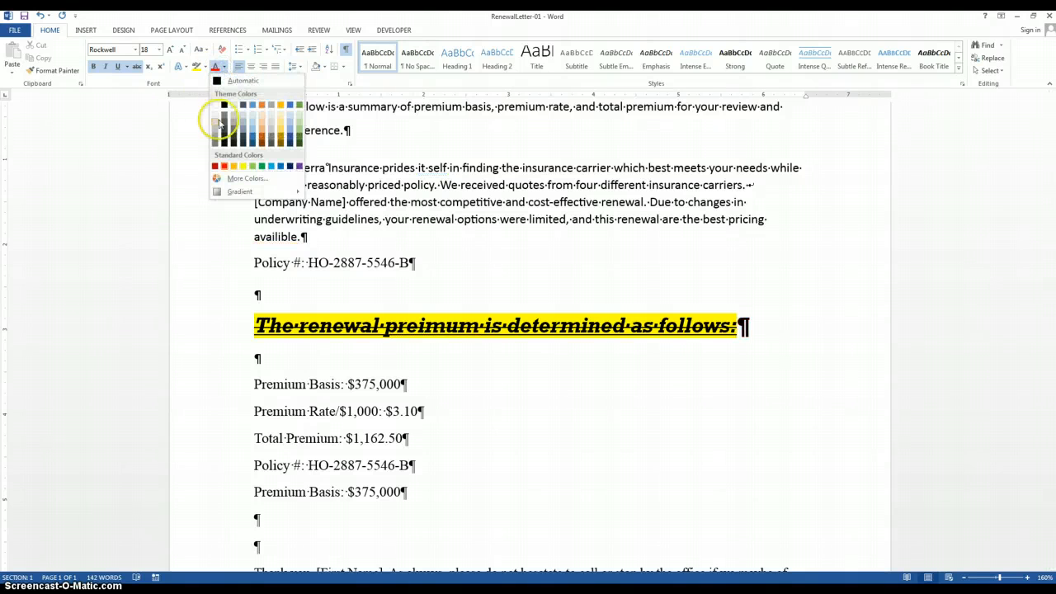
{"action": "left_click", "coordinate": [291, 129]}
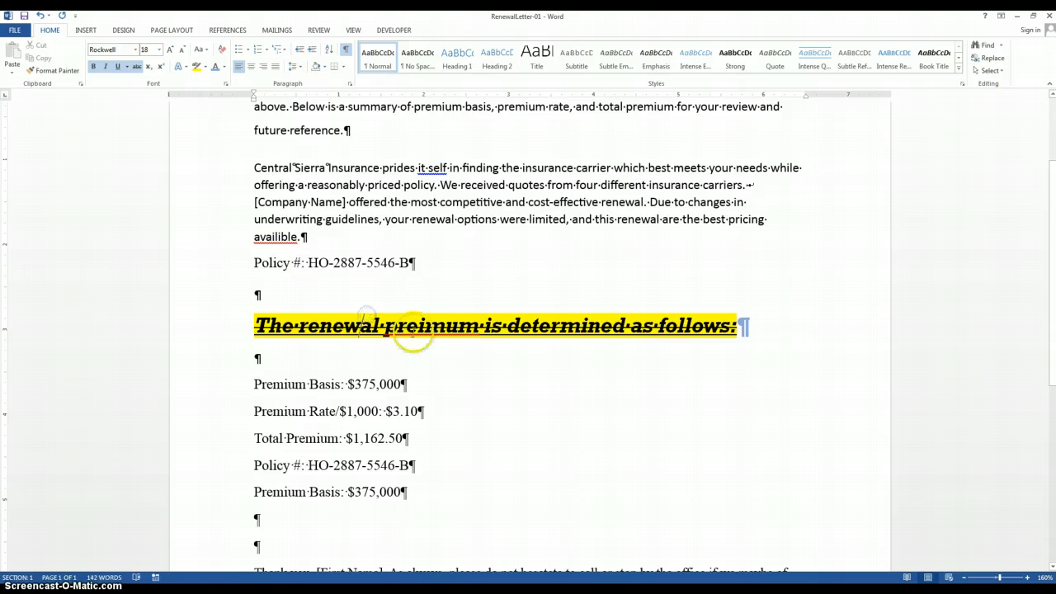
{"action": "left_click", "coordinate": [457, 361]}
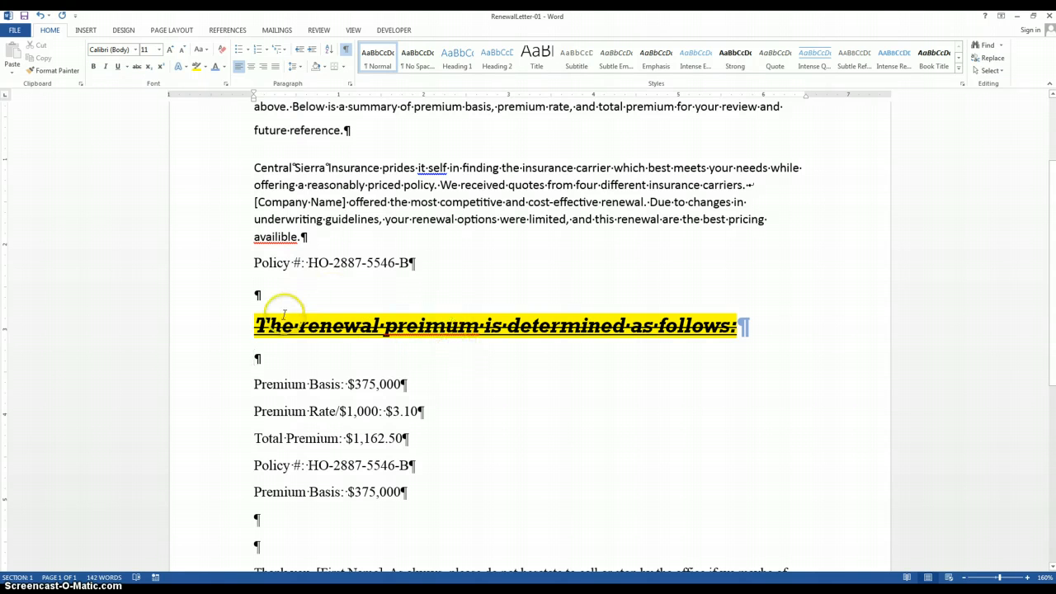
{"action": "left_click", "coordinate": [258, 325]}
{"action": "left_click_drag", "start_coordinate": [736, 315], "coordinate": [742, 320]}
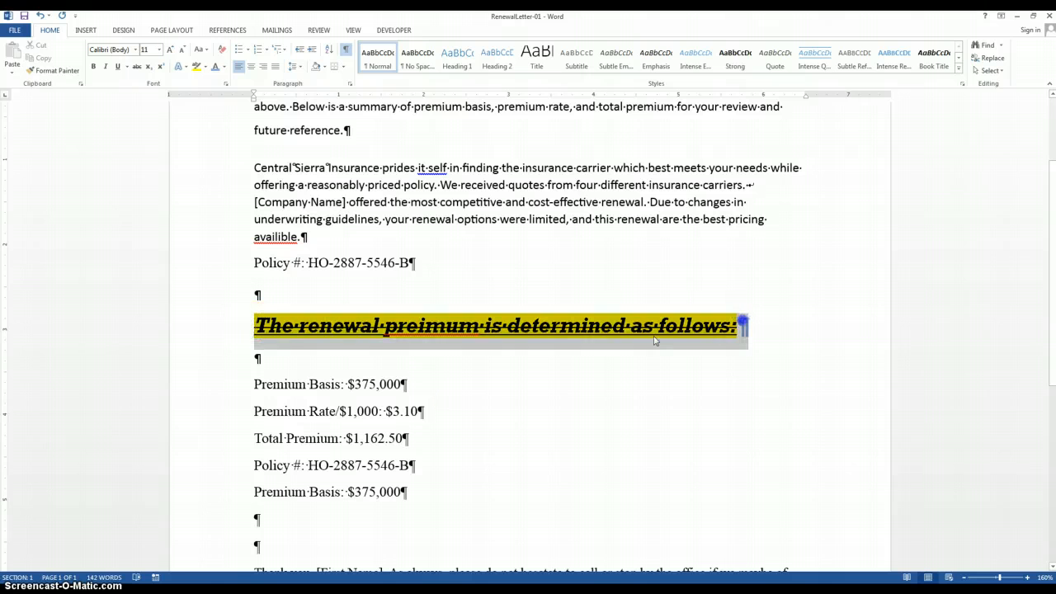
Step: Change the words "Premium Basis" directly below the highlighted sentence to tOGGLE cASE
{"action": "left_click", "coordinate": [406, 392]}
{"action": "left_click_drag", "start_coordinate": [254, 384], "coordinate": [342, 385]}
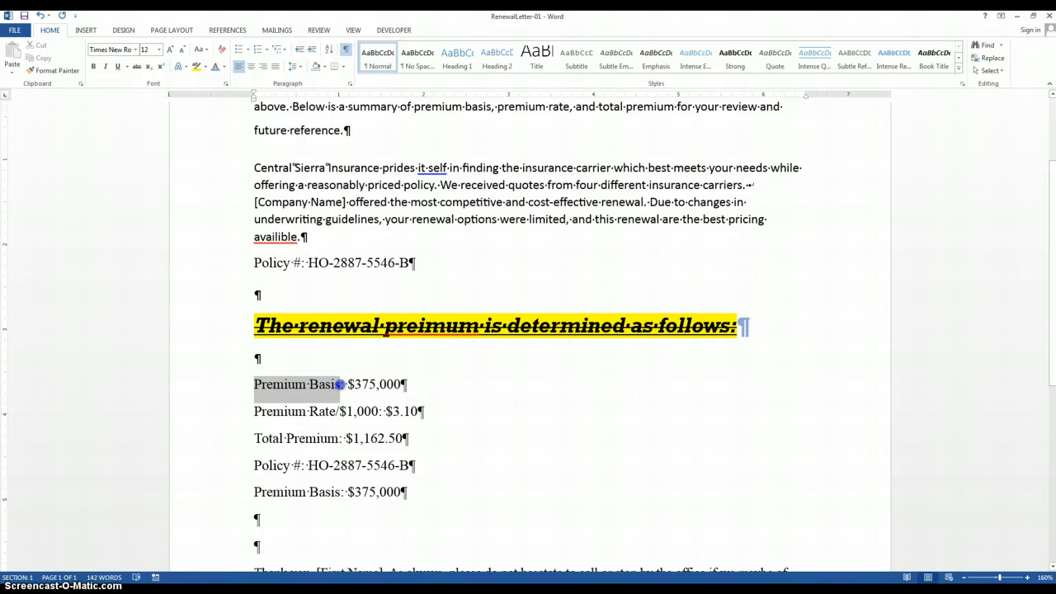
{"action": "left_click", "coordinate": [206, 52]}
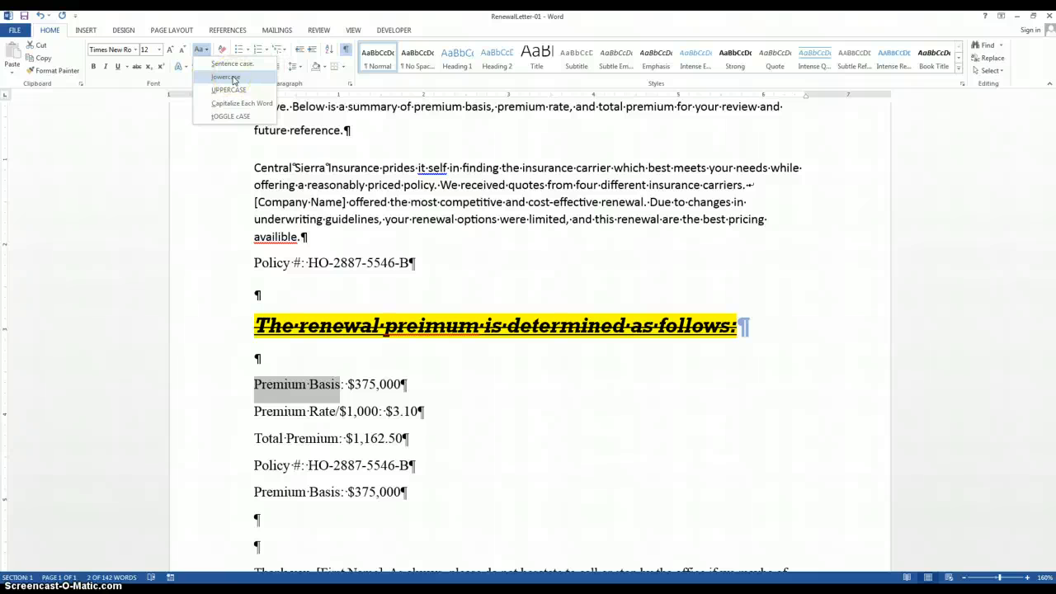
{"action": "left_click", "coordinate": [236, 91]}
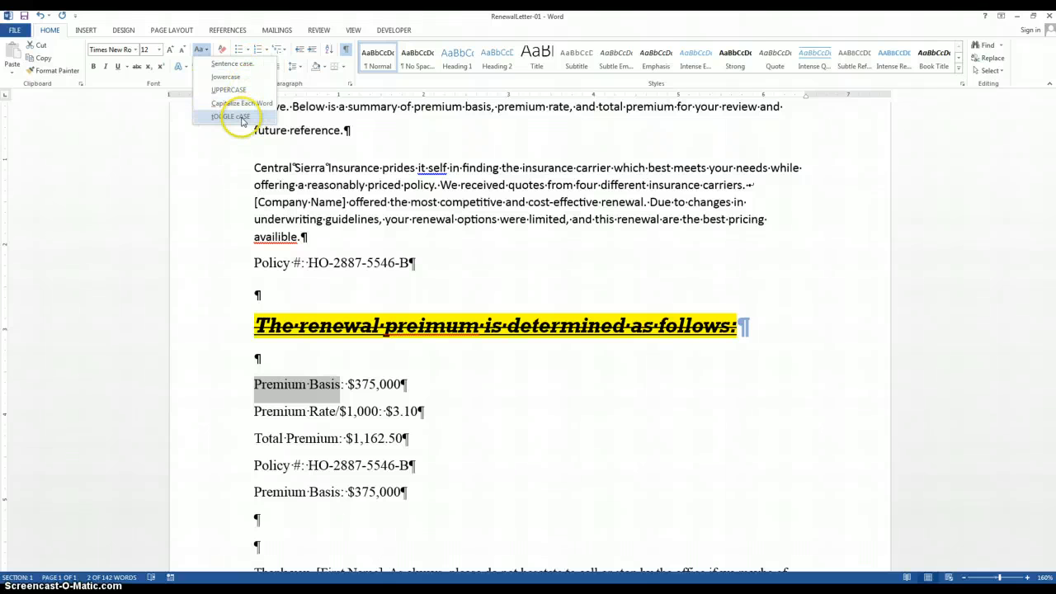
{"action": "left_click", "coordinate": [243, 117]}
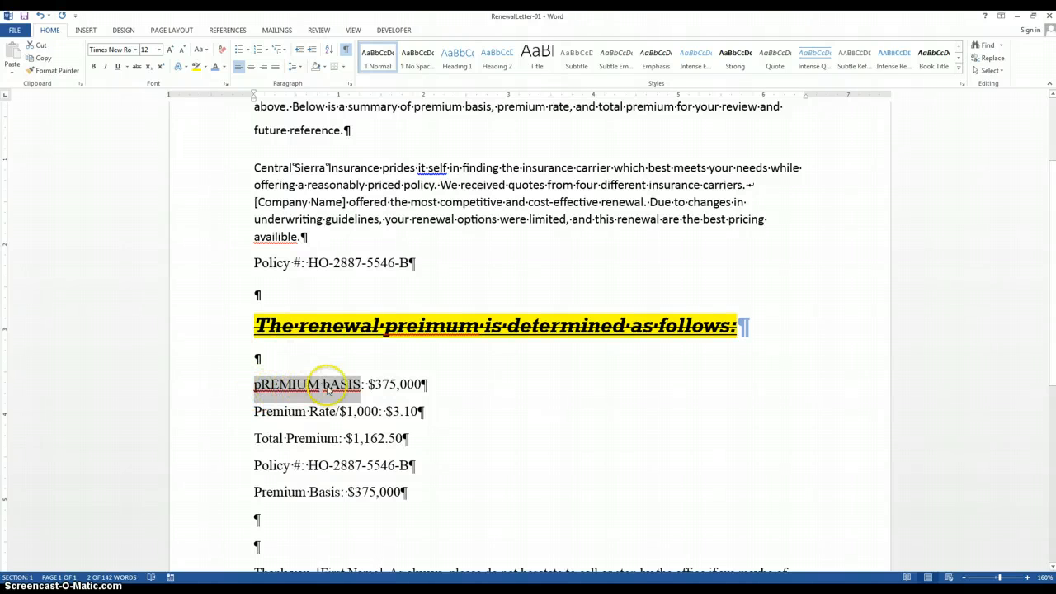
Step: Change the selected "Premium Basis" label to Capitalize Each Word and finally to UPPERCASE
{"action": "left_click", "coordinate": [198, 49]}
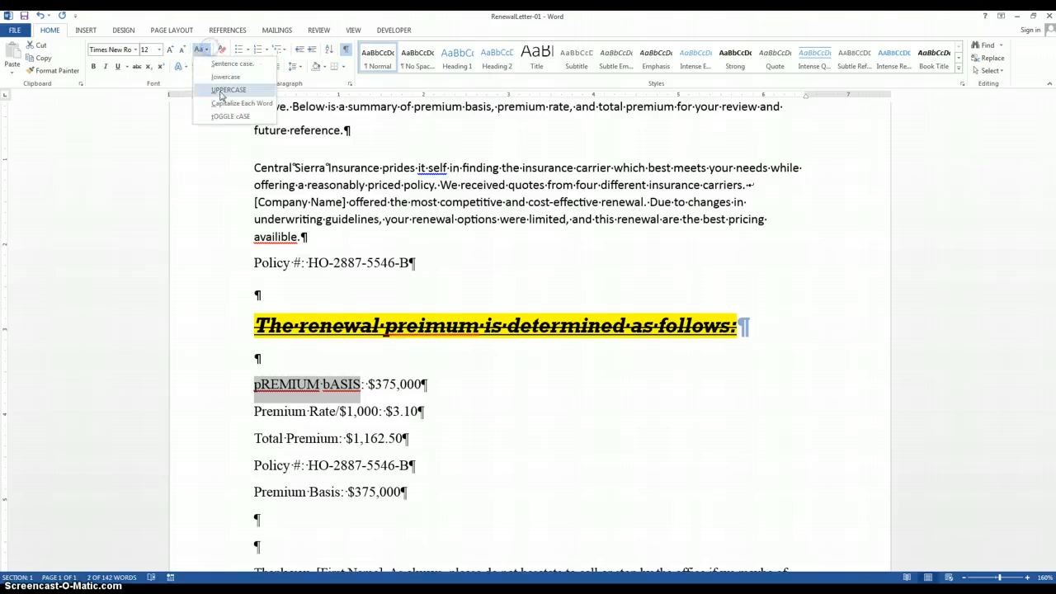
{"action": "left_click", "coordinate": [231, 104]}
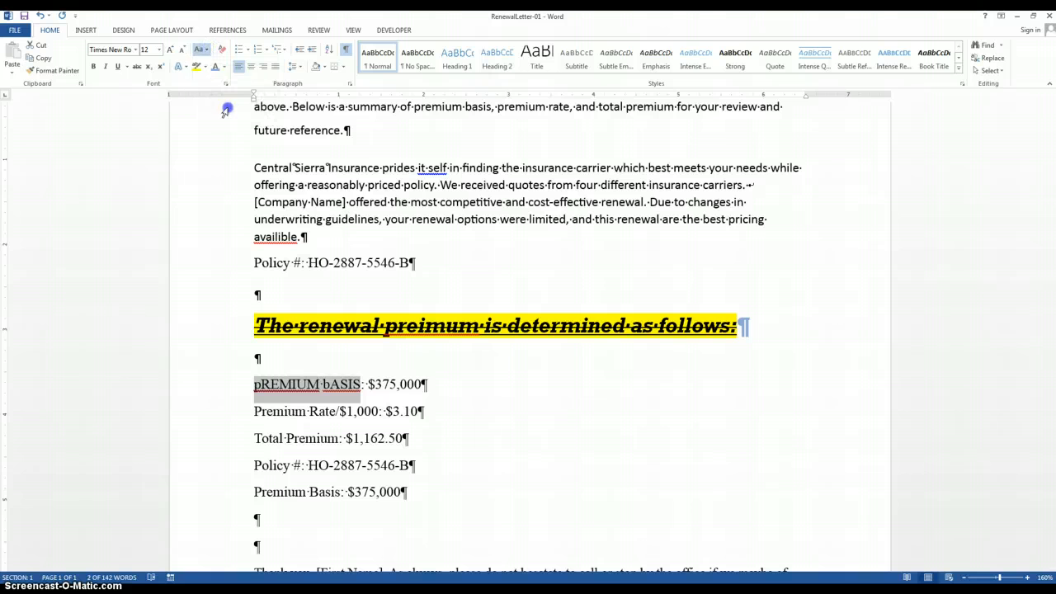
{"action": "left_click", "coordinate": [210, 51]}
{"action": "left_click", "coordinate": [223, 87]}
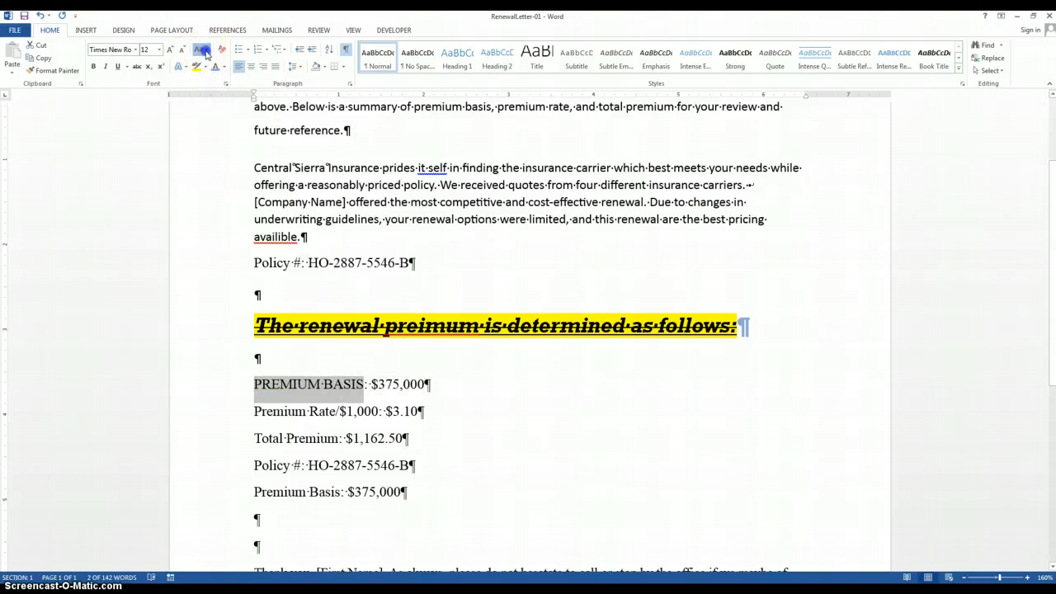
Step: Change the selected "Premium Basis" label to lowercase and finally to Sentence case
{"action": "left_click", "coordinate": [206, 51]}
{"action": "left_click", "coordinate": [225, 76]}
{"action": "left_click", "coordinate": [207, 51]}
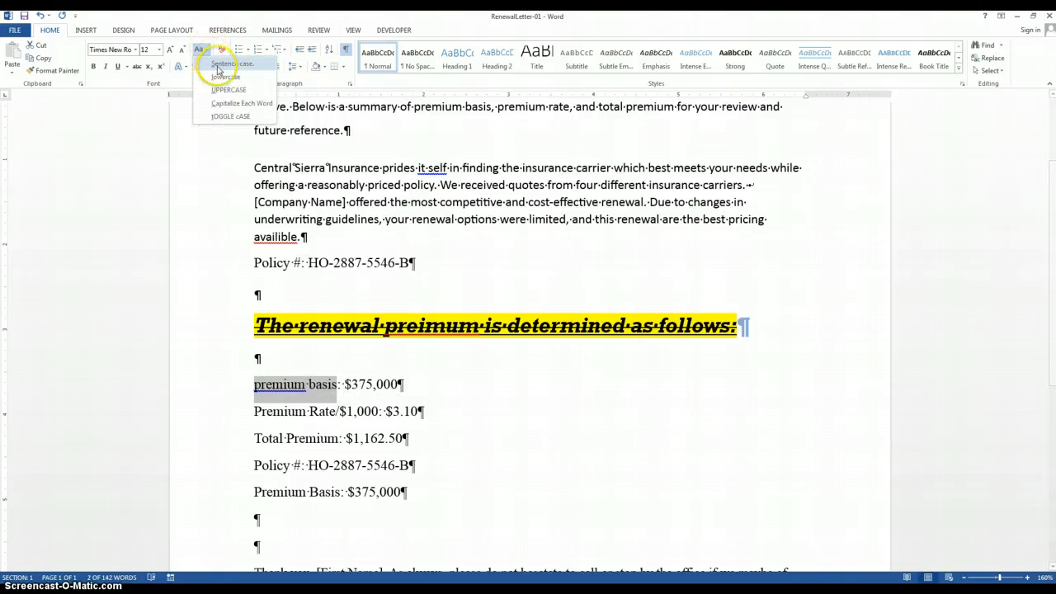
{"action": "left_click", "coordinate": [219, 66]}
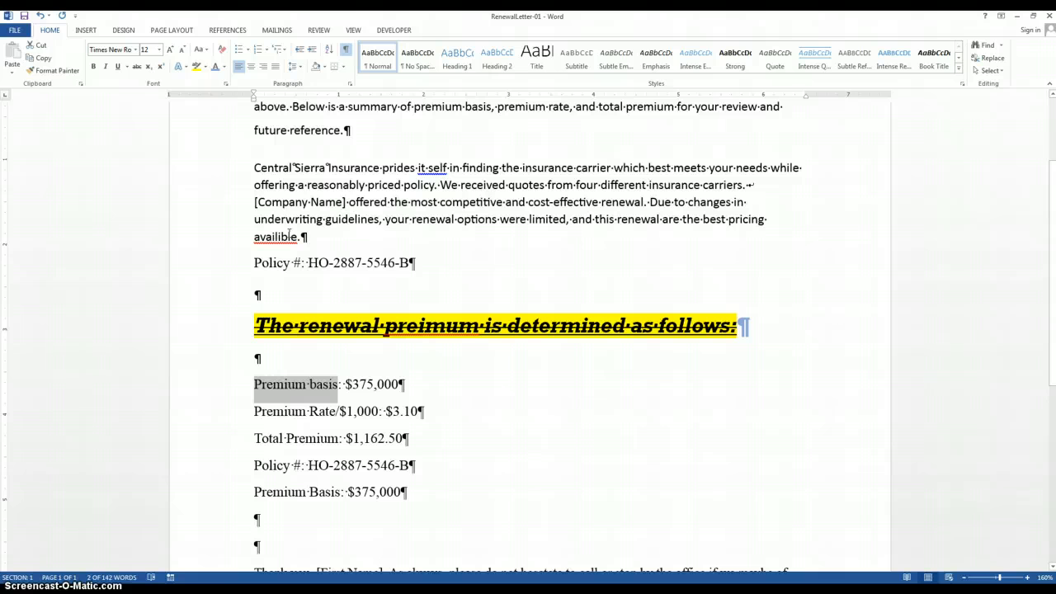
Step: Open the advanced font settings for the selected "Premium basis" label and set the character scale to 90%
{"action": "left_click", "coordinate": [226, 84]}
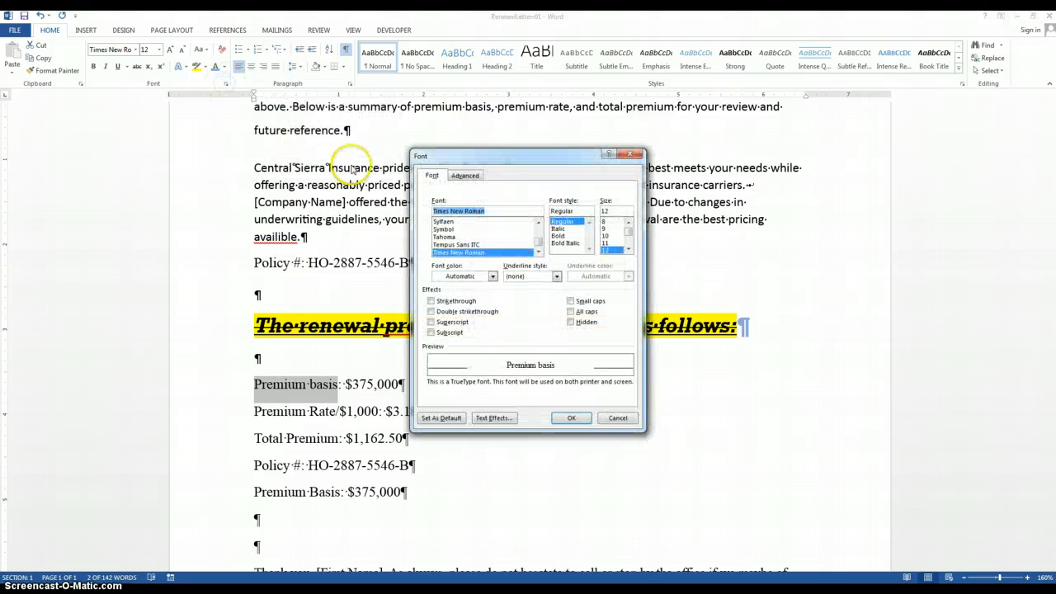
{"action": "left_click_drag", "start_coordinate": [509, 161], "coordinate": [482, 107]}
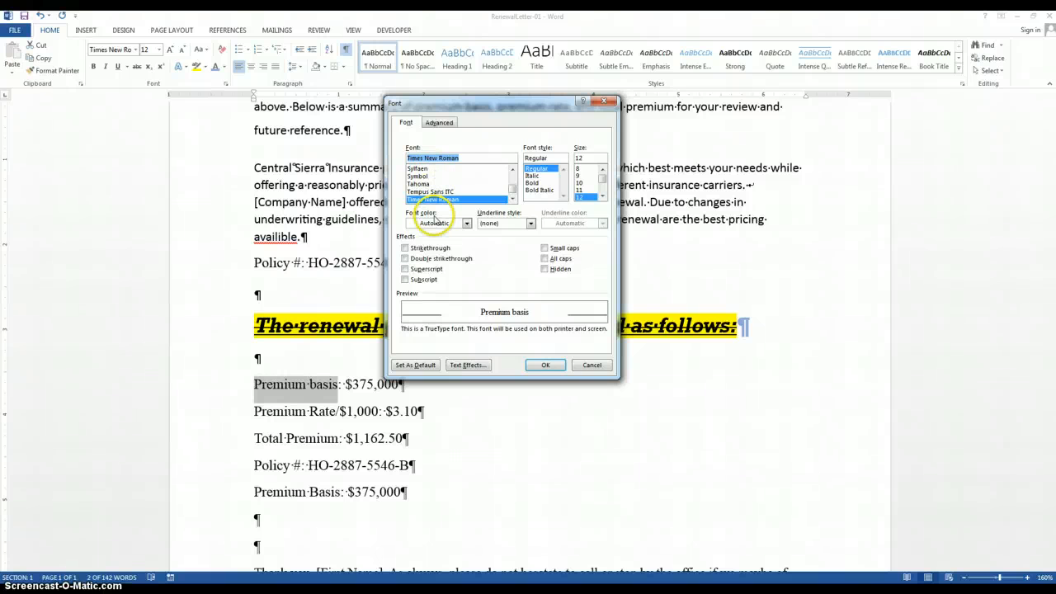
{"action": "left_click", "coordinate": [440, 122]}
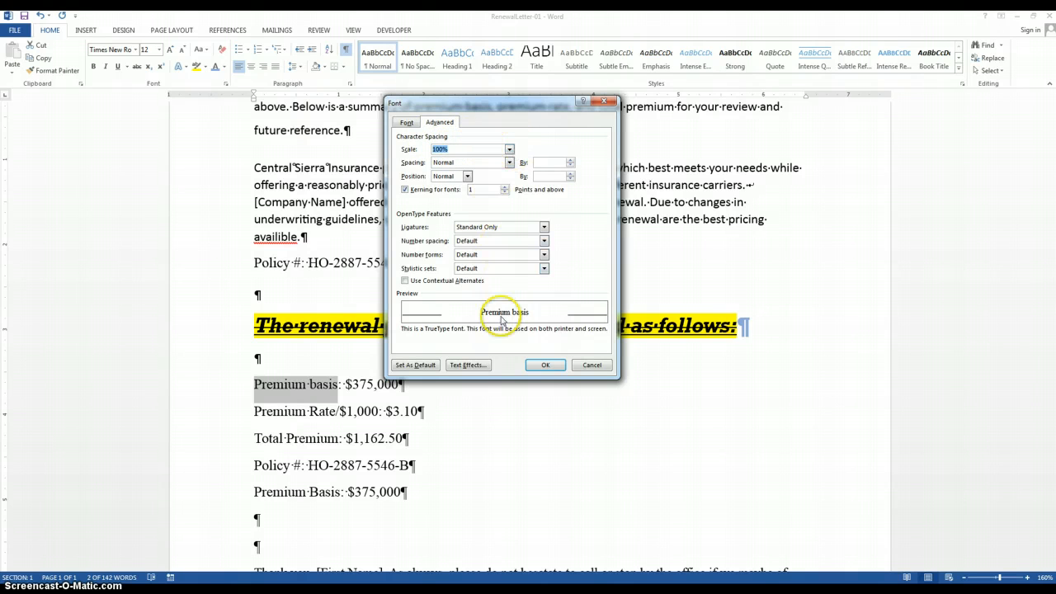
{"action": "left_click", "coordinate": [510, 150]}
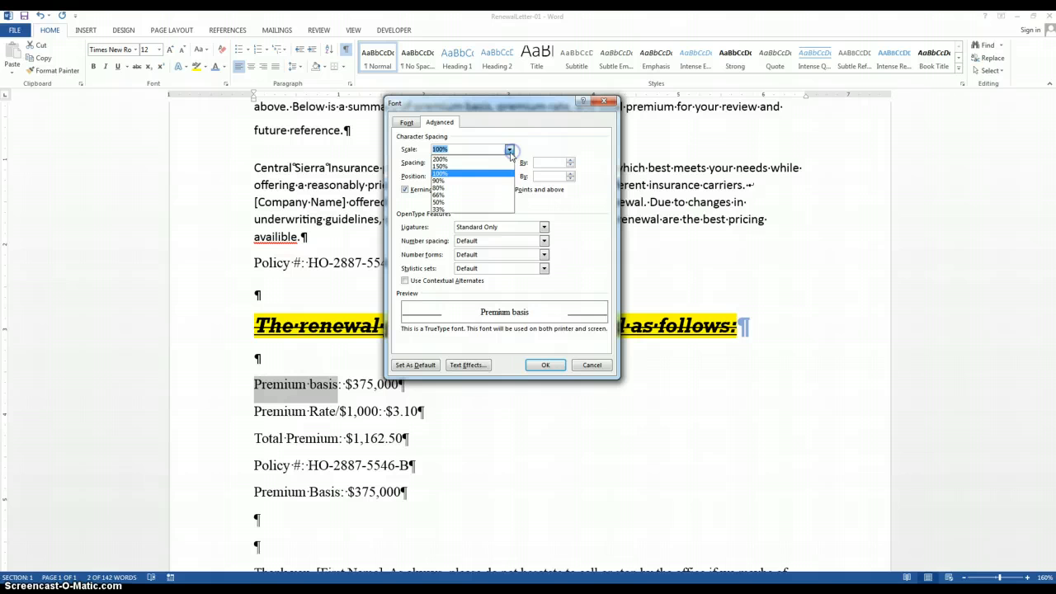
{"action": "left_click", "coordinate": [486, 187]}
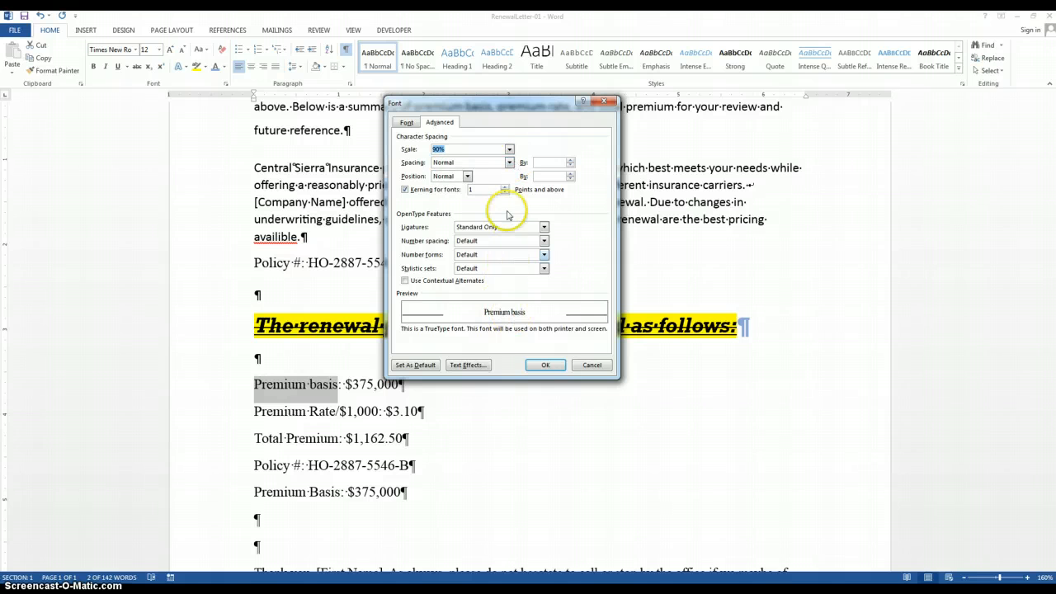
Step: Try the character spacing options for the label, ending with Expanded by 1 pt
{"action": "left_click", "coordinate": [510, 163]}
{"action": "left_click", "coordinate": [502, 179]}
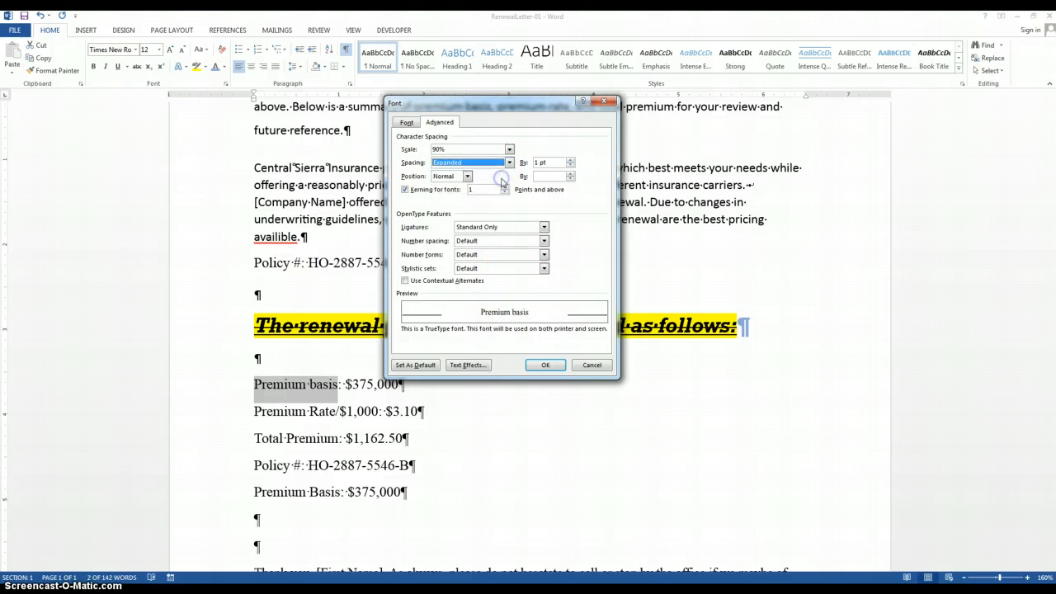
{"action": "left_click", "coordinate": [509, 163]}
{"action": "left_click", "coordinate": [505, 187]}
{"action": "left_click", "coordinate": [509, 163]}
{"action": "left_click", "coordinate": [464, 179]}
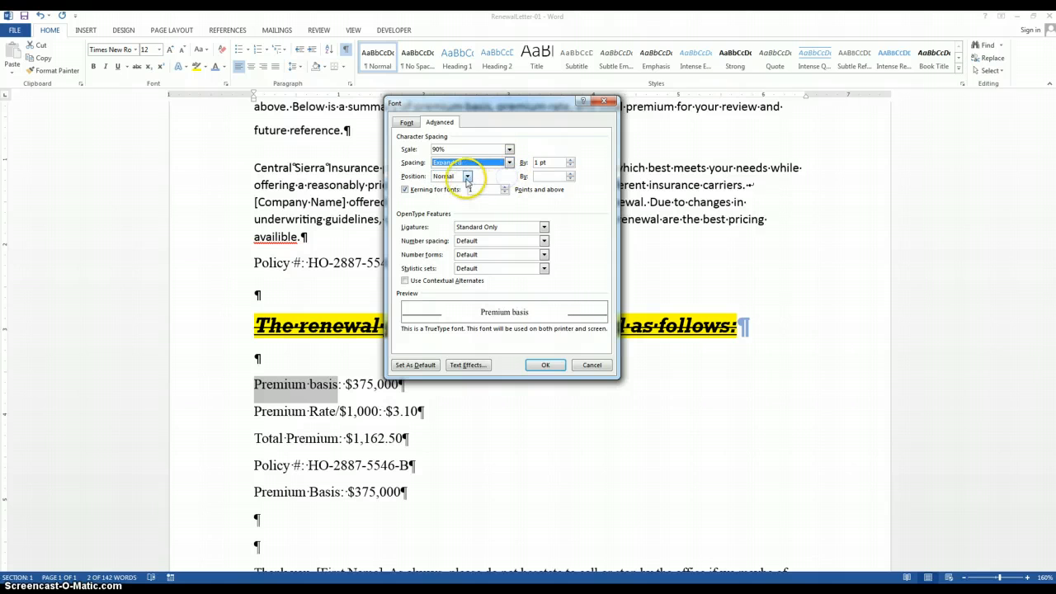
Step: Set the label's position to Raised by 3 pt with kerning for fonts of 12 points and above, and apply the font settings
{"action": "left_click", "coordinate": [467, 176]}
{"action": "left_click", "coordinate": [459, 200]}
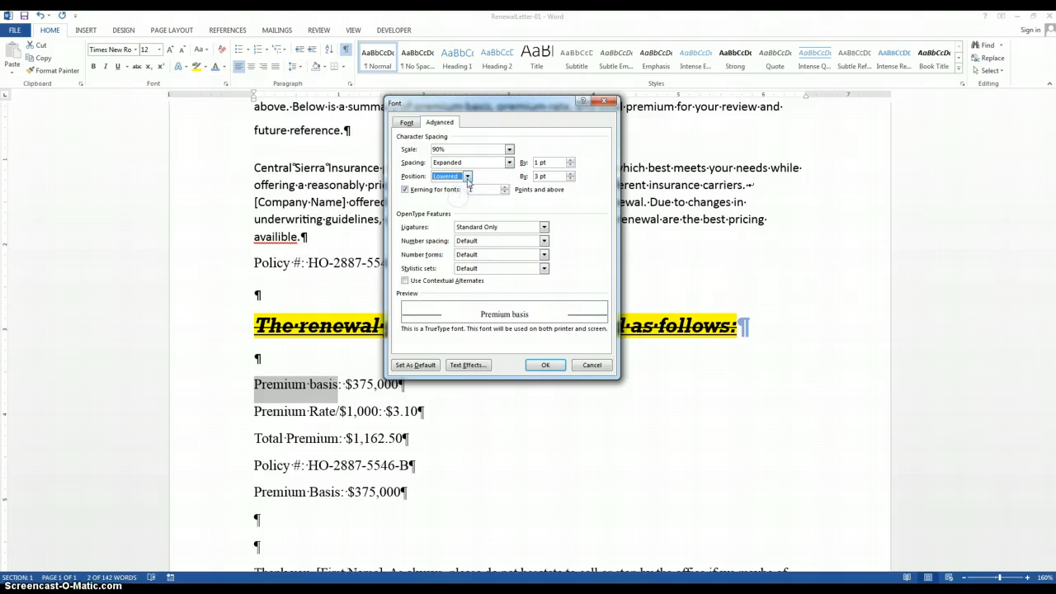
{"action": "left_click", "coordinate": [467, 177]}
{"action": "left_click", "coordinate": [460, 191]}
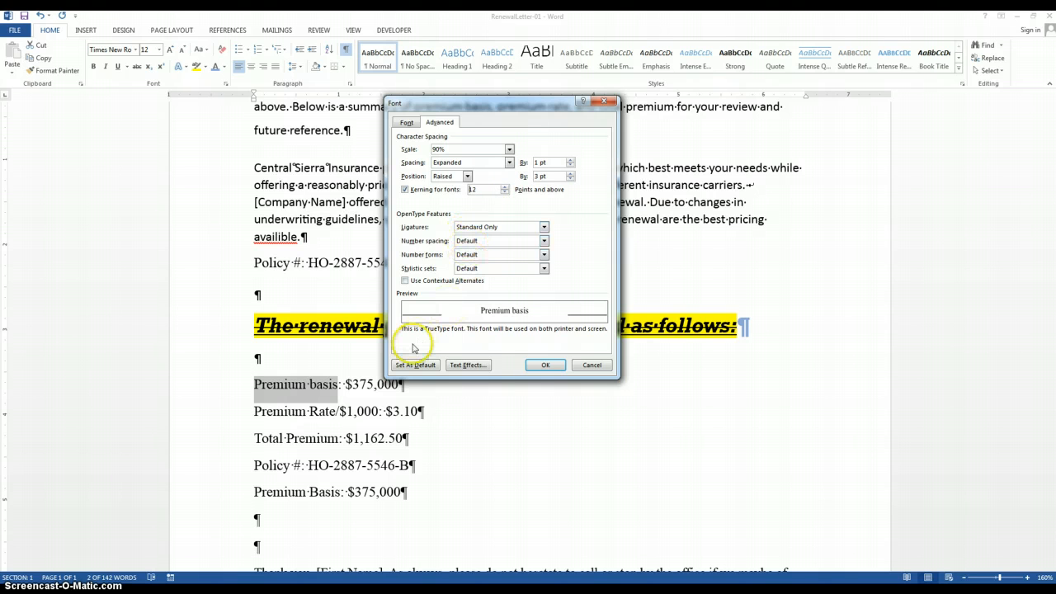
{"action": "left_click", "coordinate": [545, 364]}
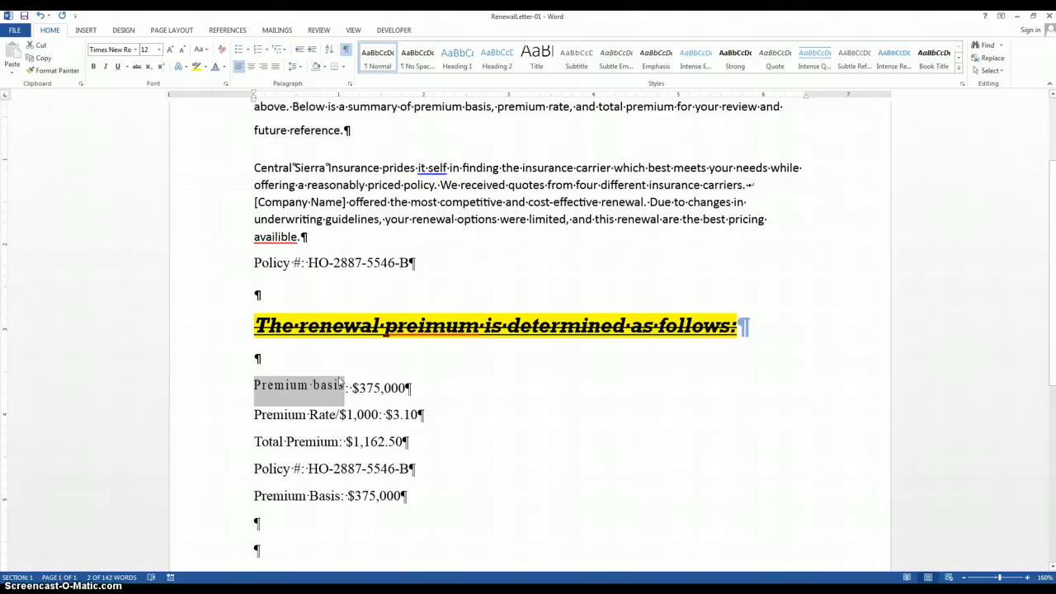
Step: Open the detailed text effects settings for the "Premium basis" label and expand the text fill and text outline options
{"action": "left_click", "coordinate": [185, 68]}
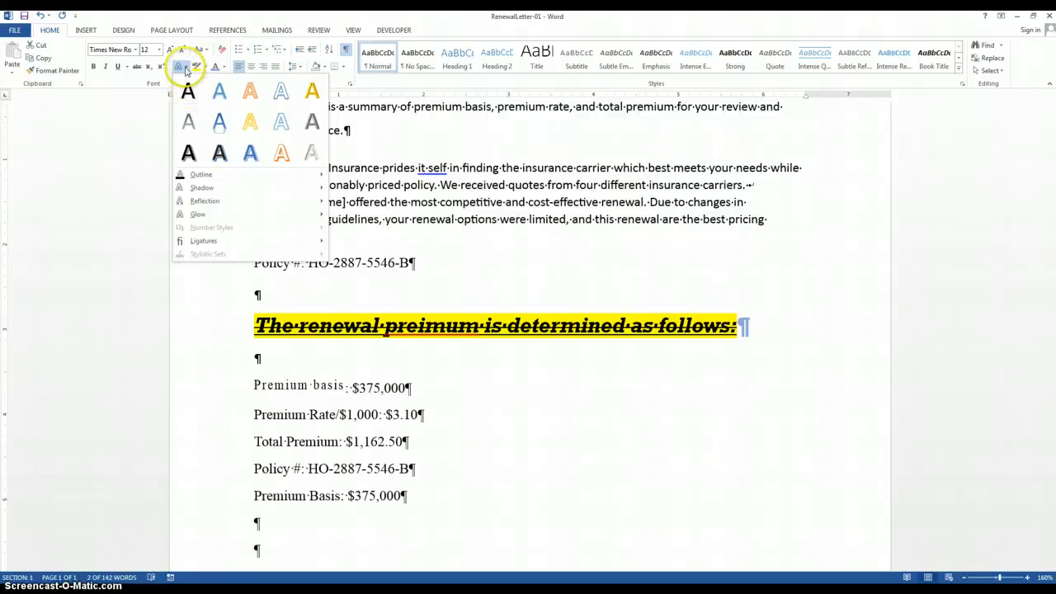
{"action": "left_click", "coordinate": [187, 70]}
{"action": "left_click", "coordinate": [225, 84]}
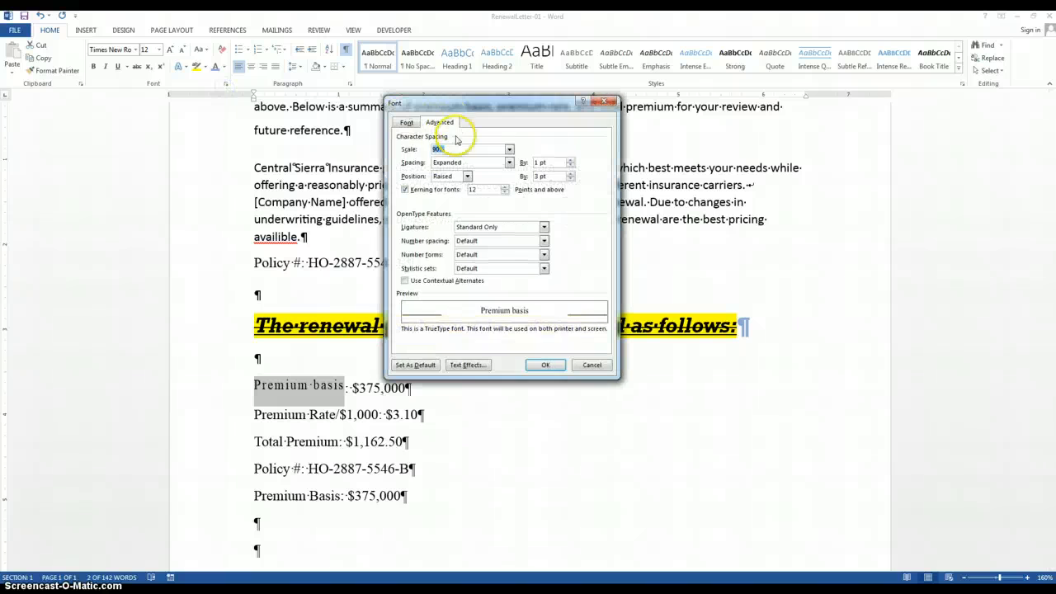
{"action": "left_click", "coordinate": [468, 365]}
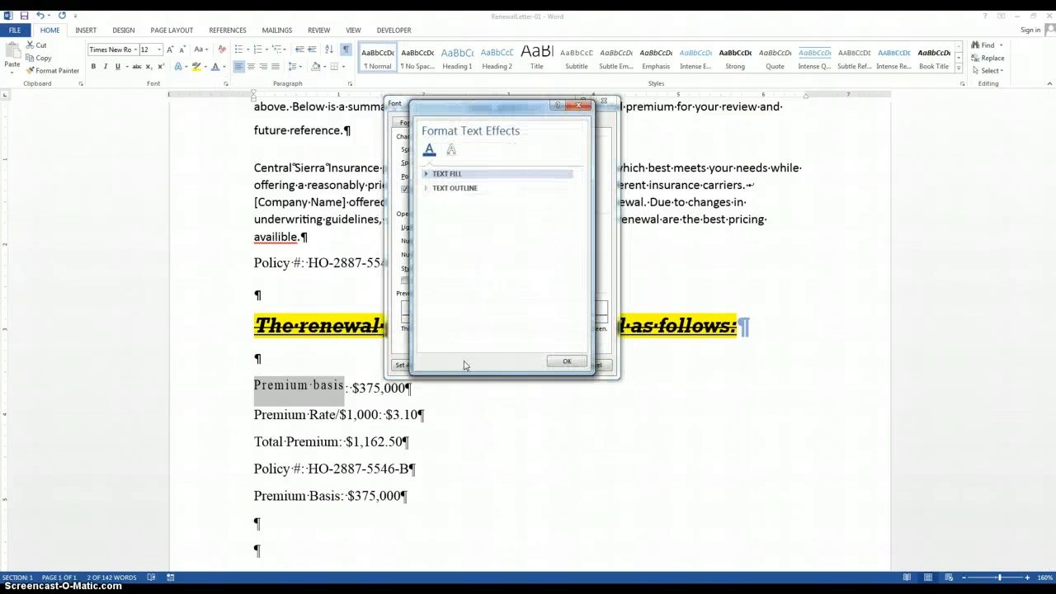
{"action": "left_click_drag", "start_coordinate": [485, 107], "coordinate": [746, 134]}
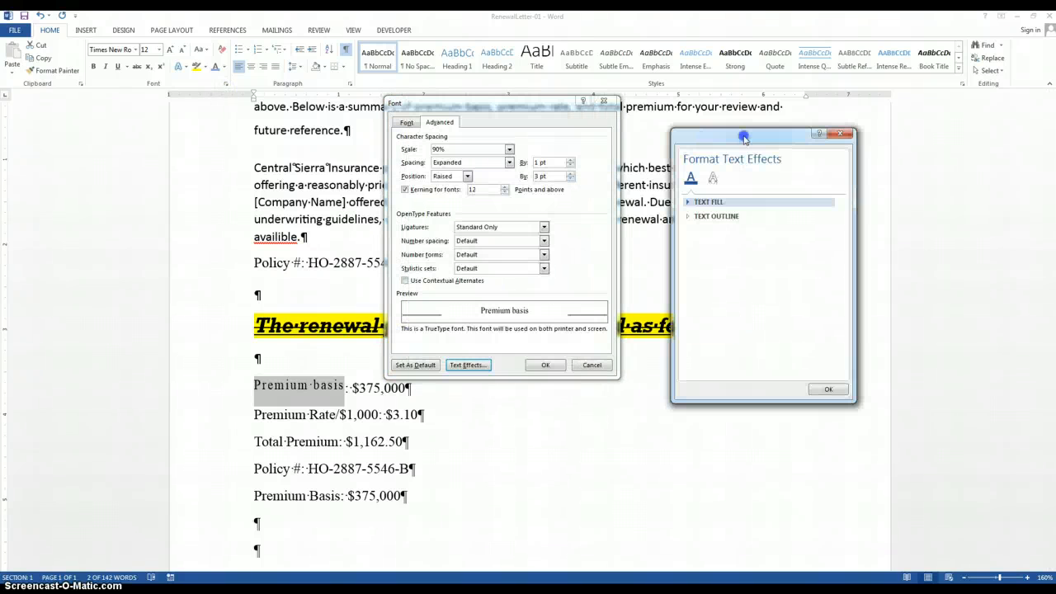
{"action": "left_click", "coordinate": [689, 202]}
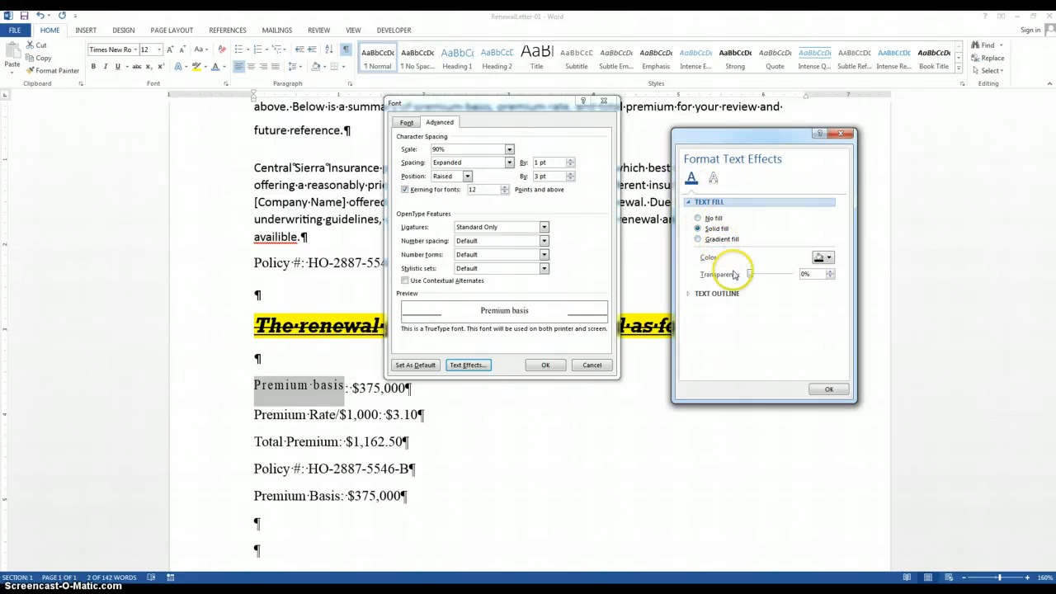
{"action": "left_click", "coordinate": [689, 294]}
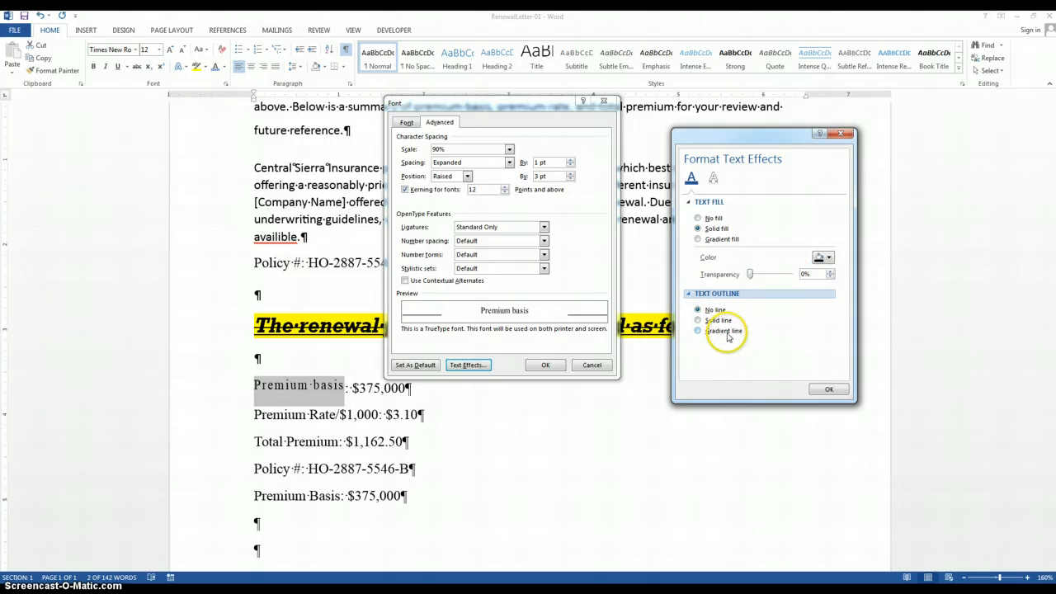
Step: Set the label's text shadow to 1% transparency with a green theme color
{"action": "left_click", "coordinate": [714, 178]}
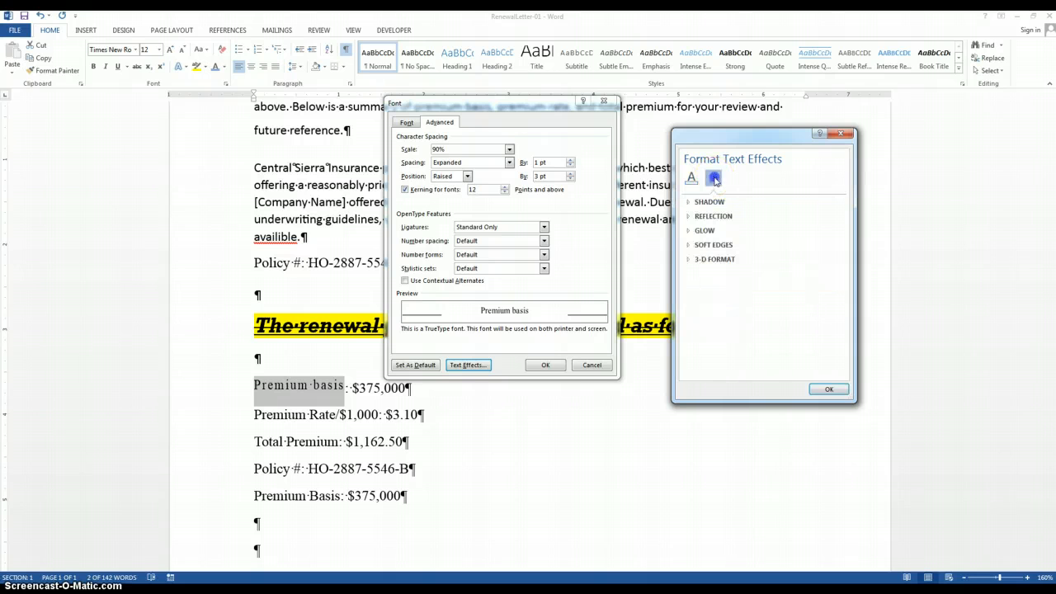
{"action": "left_click", "coordinate": [690, 203]}
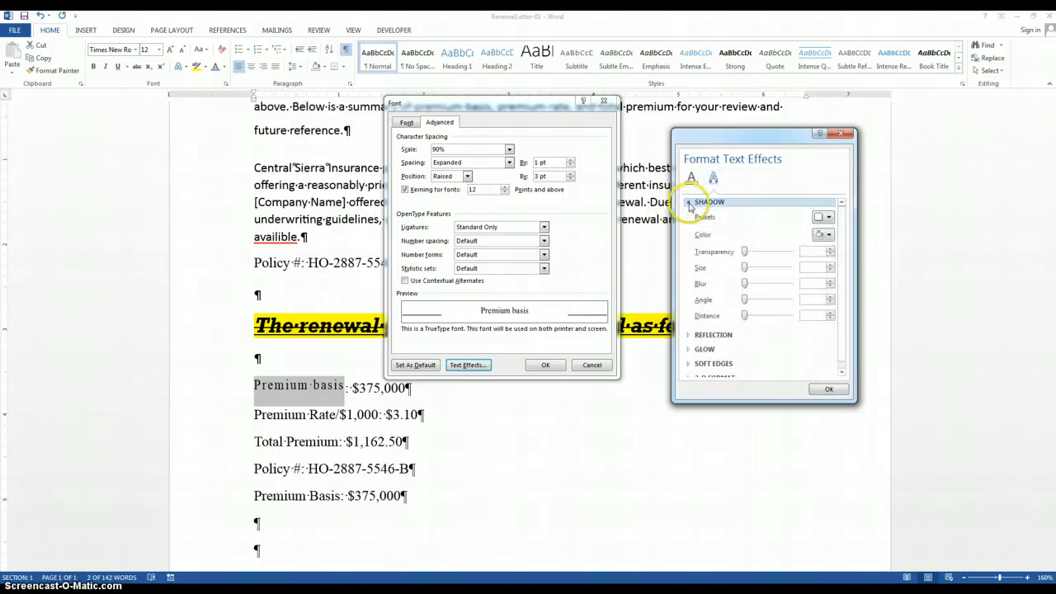
{"action": "left_click", "coordinate": [766, 255]}
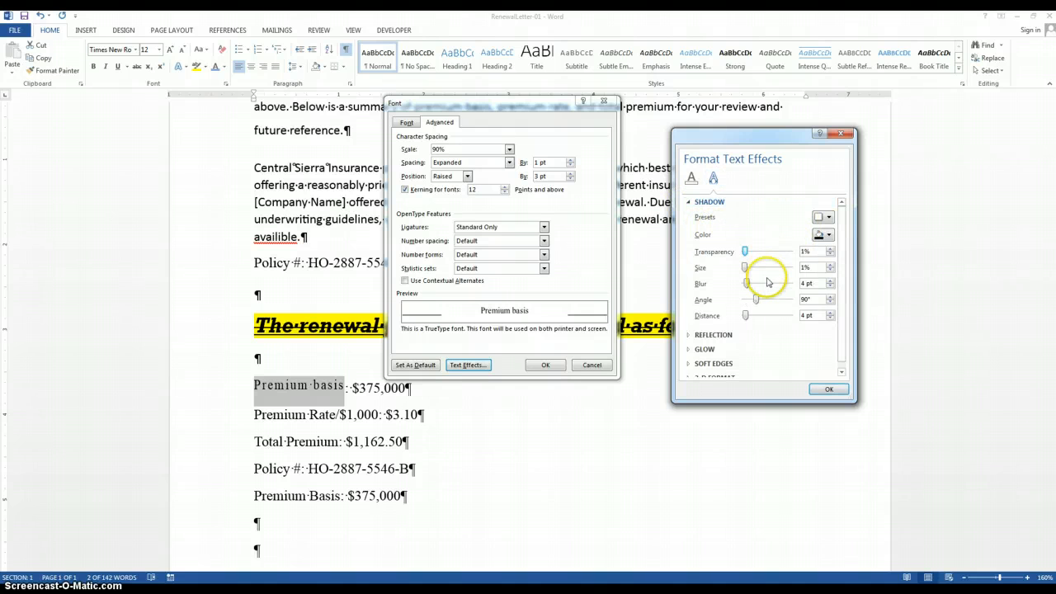
{"action": "left_click", "coordinate": [829, 237]}
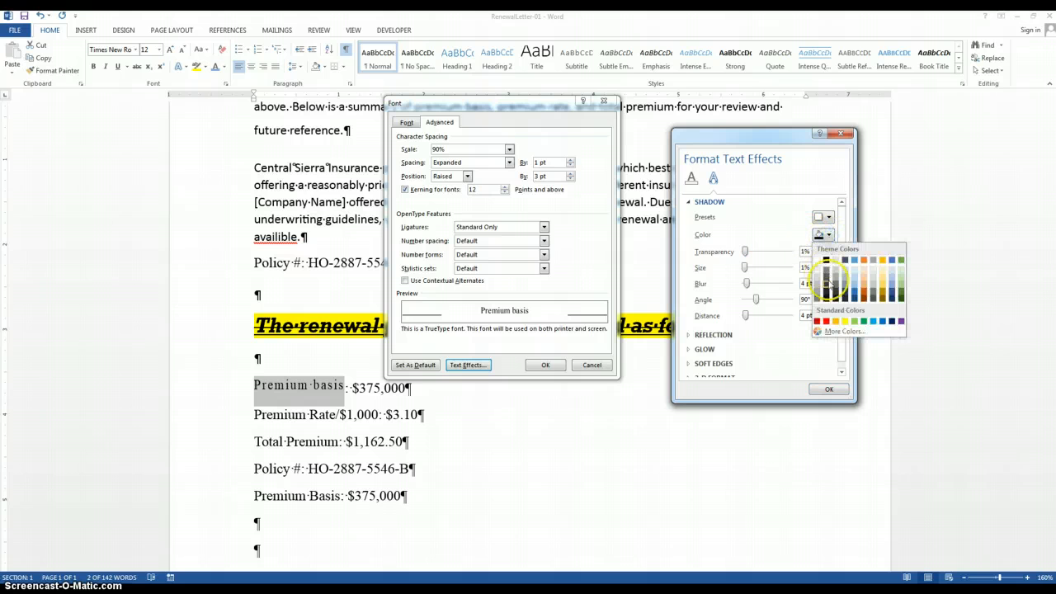
{"action": "left_click", "coordinate": [899, 290]}
Step: Expand the reflection, glow and soft edges options, and confirm the text effects and font settings
{"action": "left_click", "coordinate": [693, 335]}
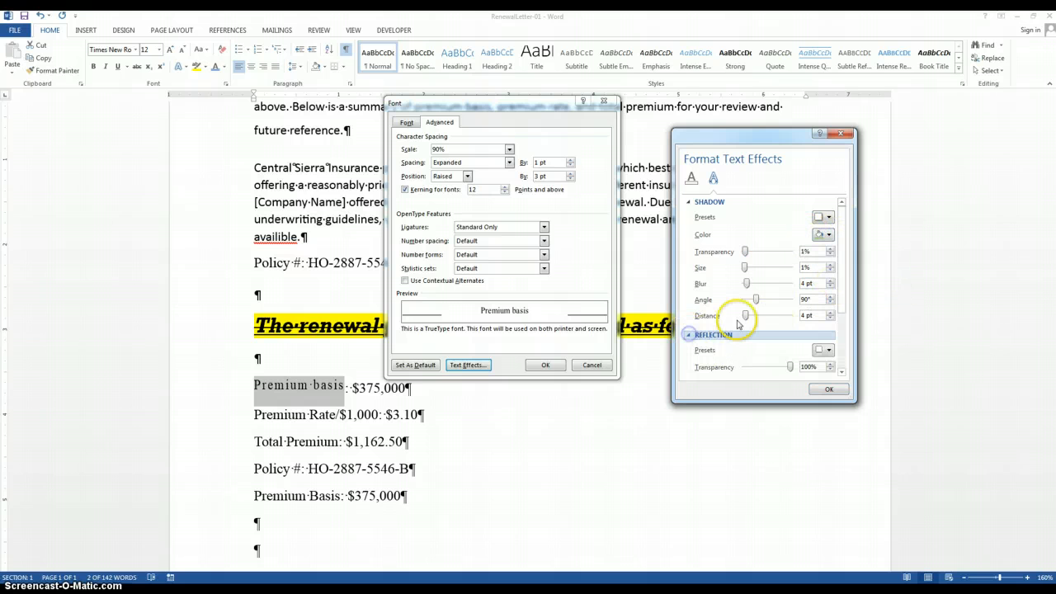
{"action": "scroll", "coordinate": [739, 324], "scroll_direction": "down", "scroll_amount": 3}
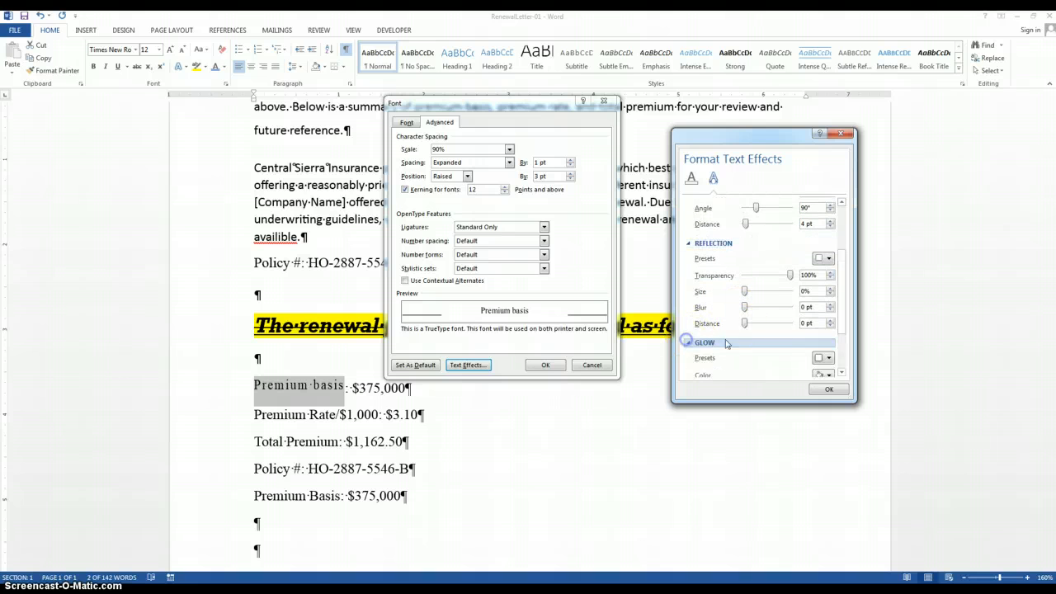
{"action": "left_click", "coordinate": [726, 343]}
{"action": "left_click", "coordinate": [753, 353]}
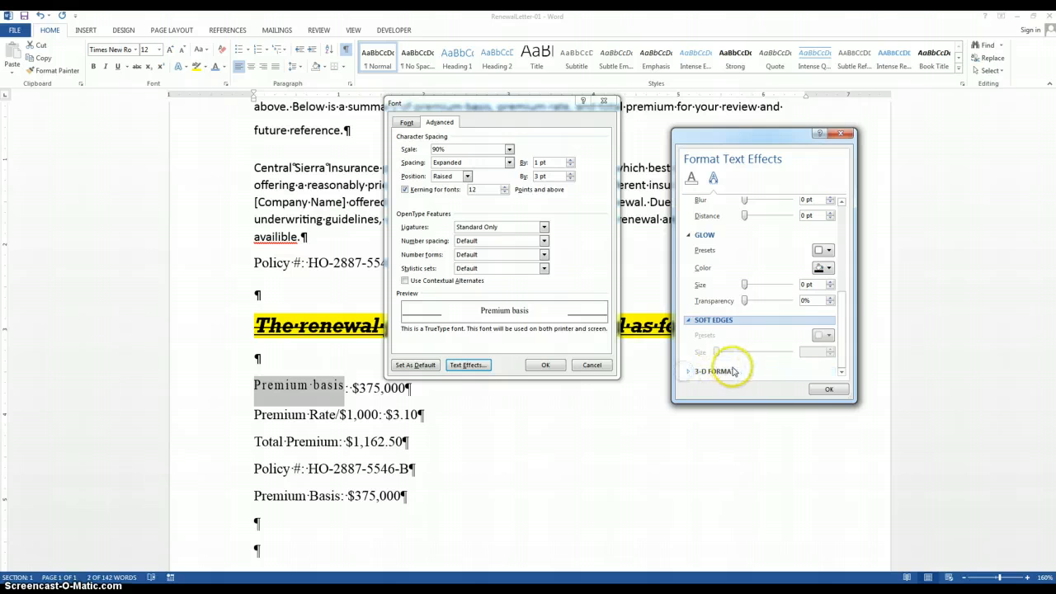
{"action": "left_click", "coordinate": [829, 388]}
{"action": "left_click", "coordinate": [545, 364]}
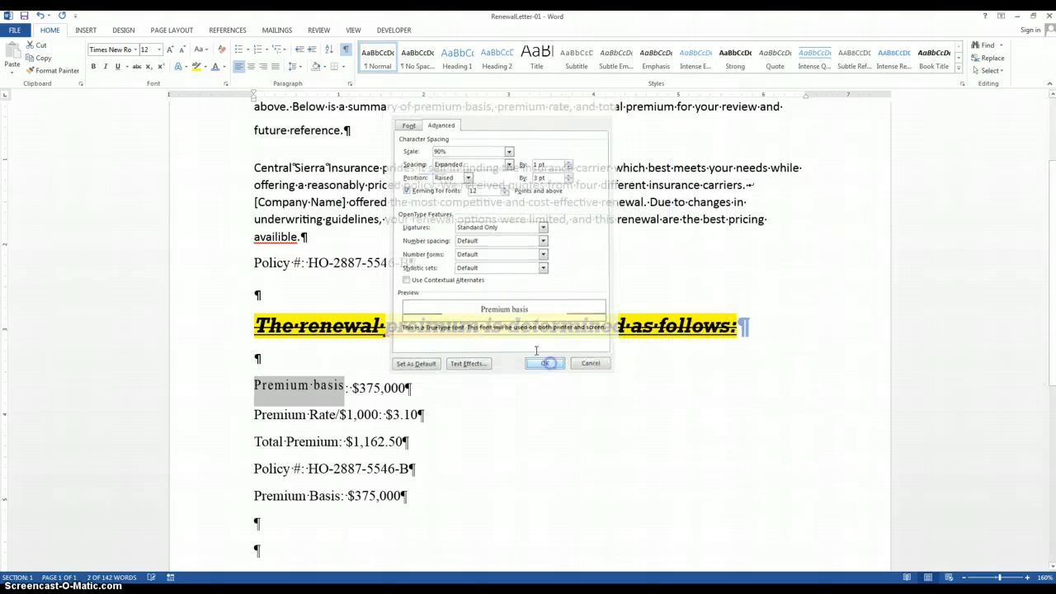
Step: Preview the preset text effects and the outline, shadow, reflection, glow and ligature options on the label without applying any
{"action": "left_click", "coordinate": [185, 67]}
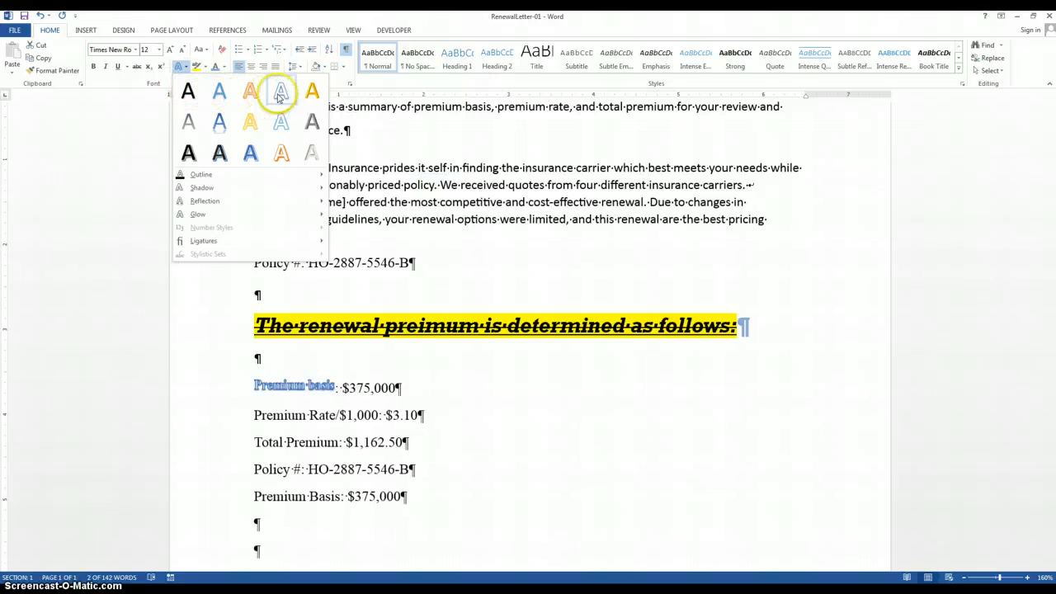
{"action": "mouse_move", "coordinate": [202, 176]}
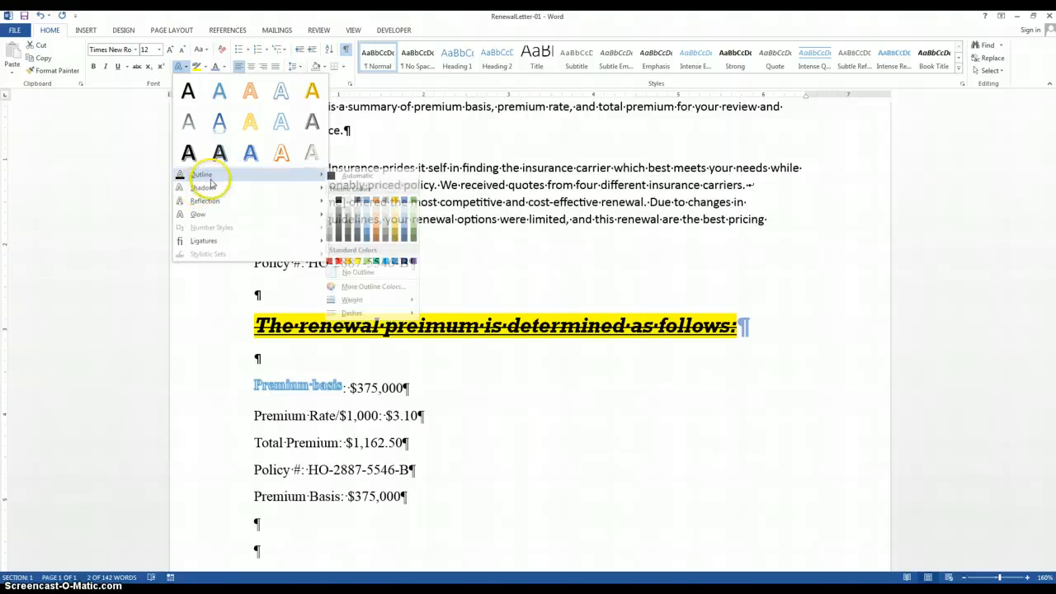
{"action": "mouse_move", "coordinate": [253, 188]}
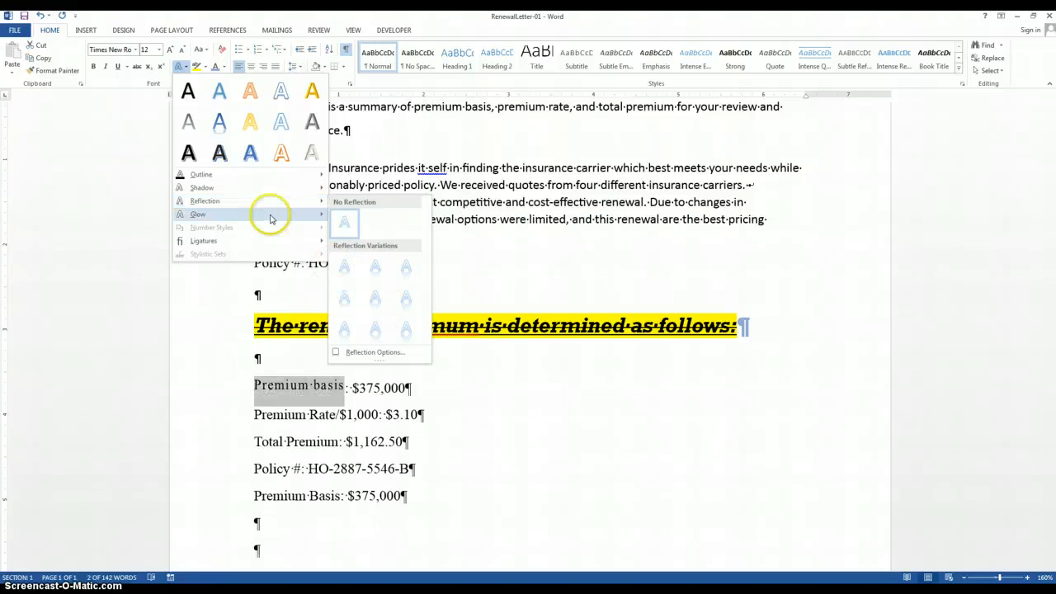
{"action": "mouse_move", "coordinate": [272, 215]}
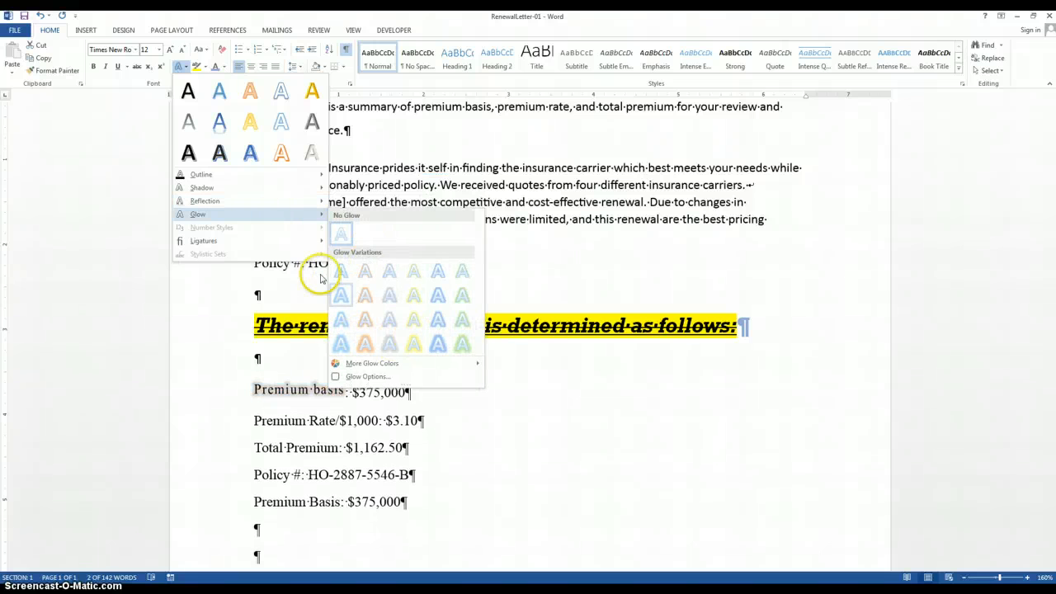
{"action": "mouse_move", "coordinate": [288, 242]}
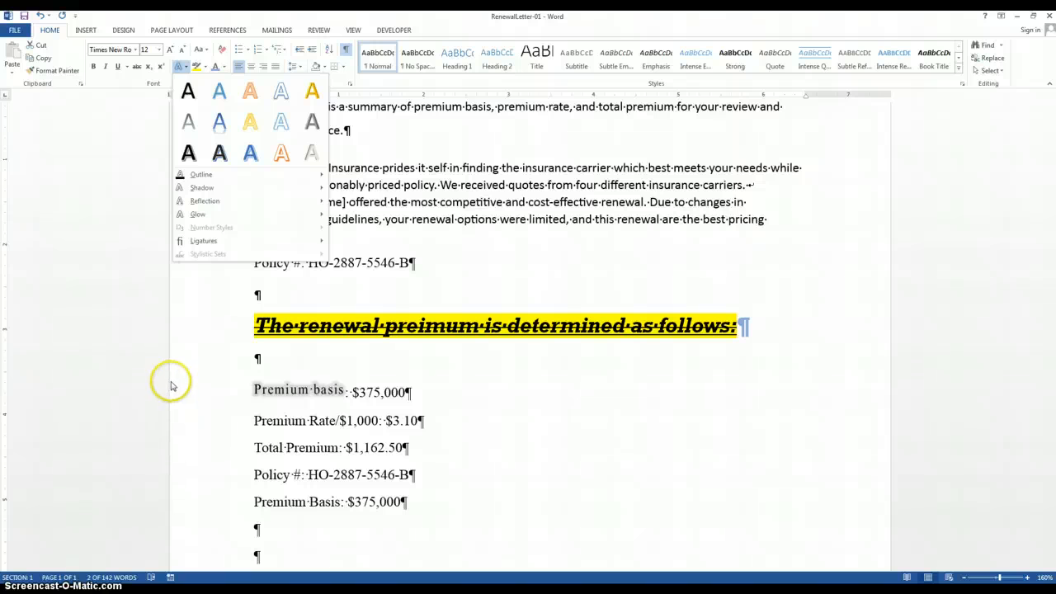
{"action": "left_click", "coordinate": [165, 372]}
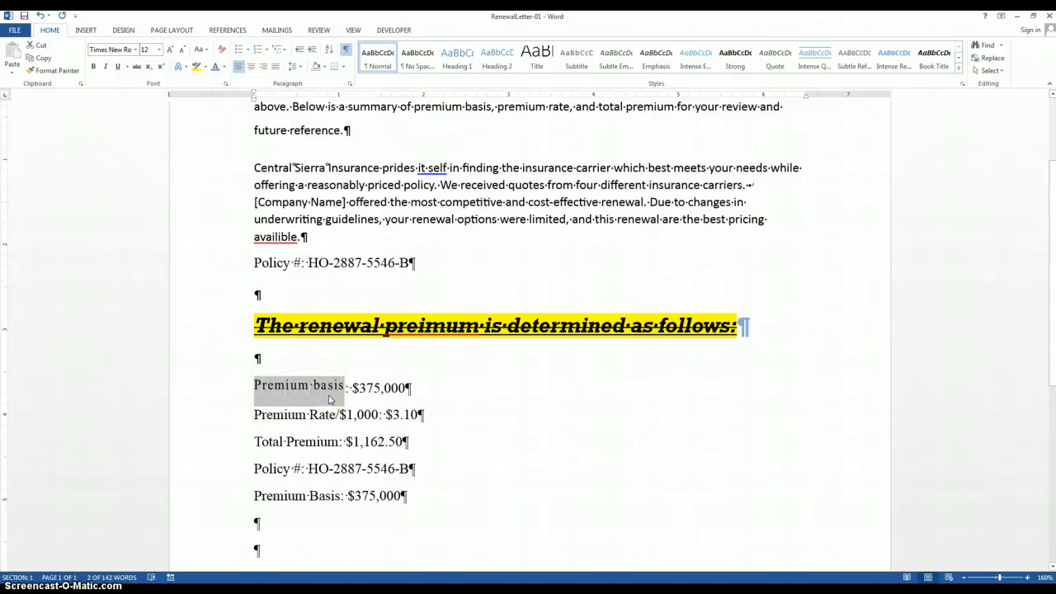
Step: Copy the "Premium basis" label's formatting with Format Painter onto the word "Policy" above the highlighted sentence
{"action": "left_click", "coordinate": [58, 71]}
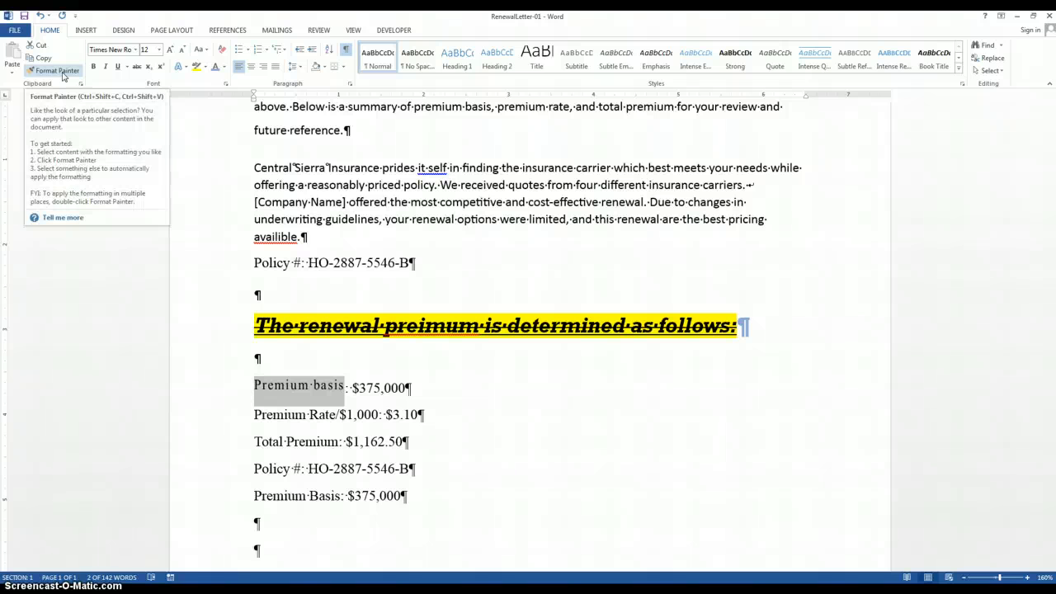
{"action": "left_click", "coordinate": [276, 263]}
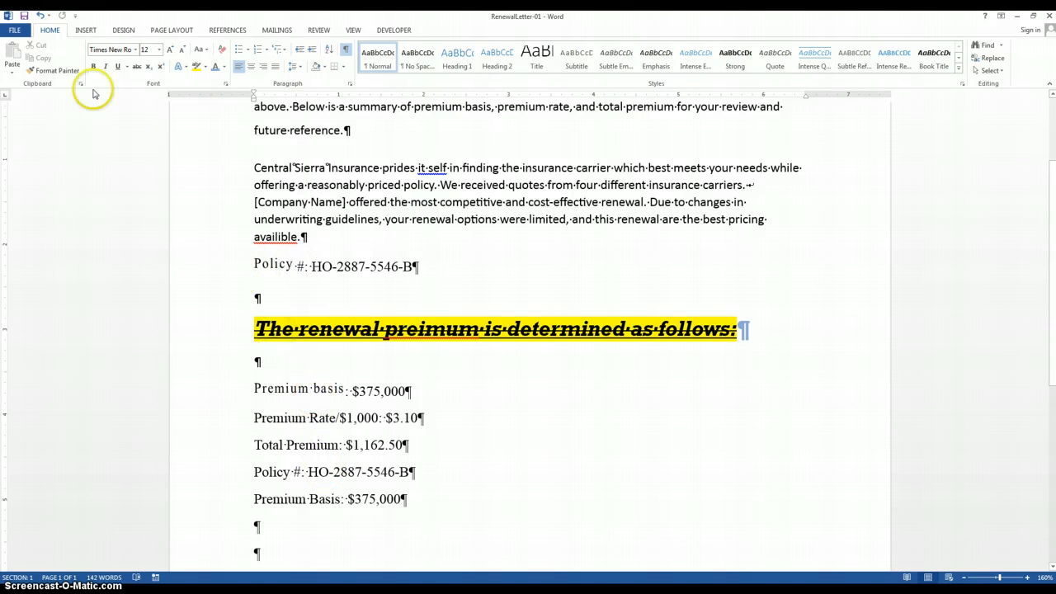
{"action": "left_click", "coordinate": [381, 267]}
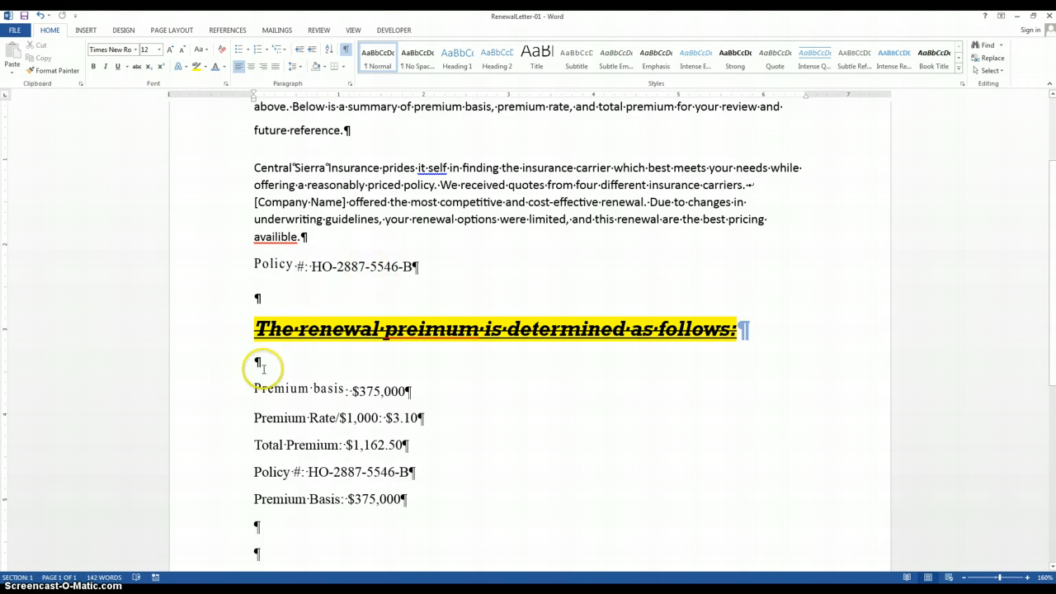
Step: Copy the formatting of the word "Policy" above the highlighted sentence onto "availible", "Insurance" and "options" with Format Painter, and turn it off
{"action": "left_click_drag", "start_coordinate": [250, 263], "coordinate": [296, 264]}
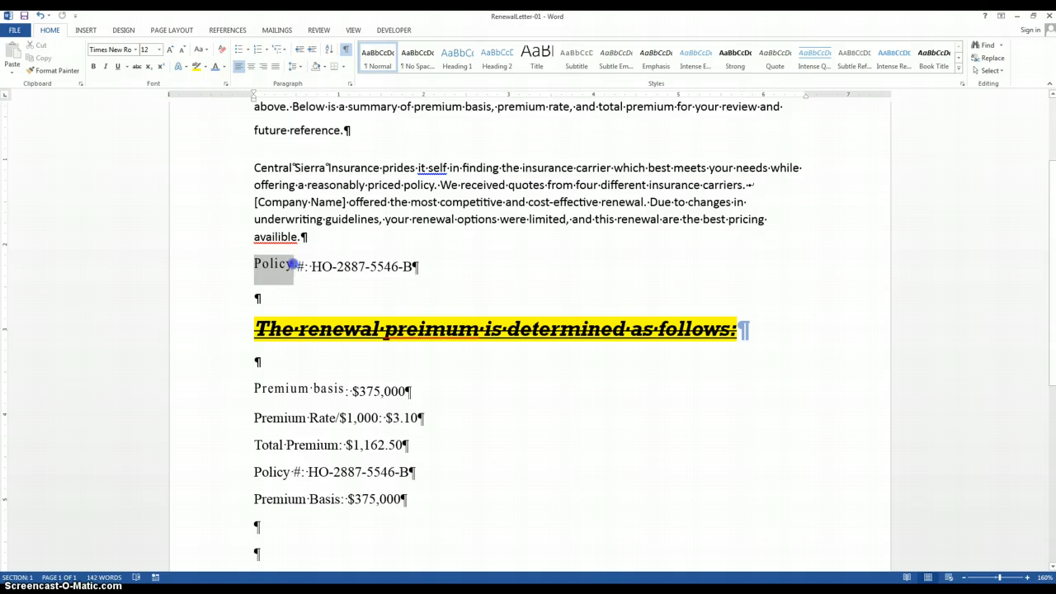
{"action": "left_click", "coordinate": [57, 70]}
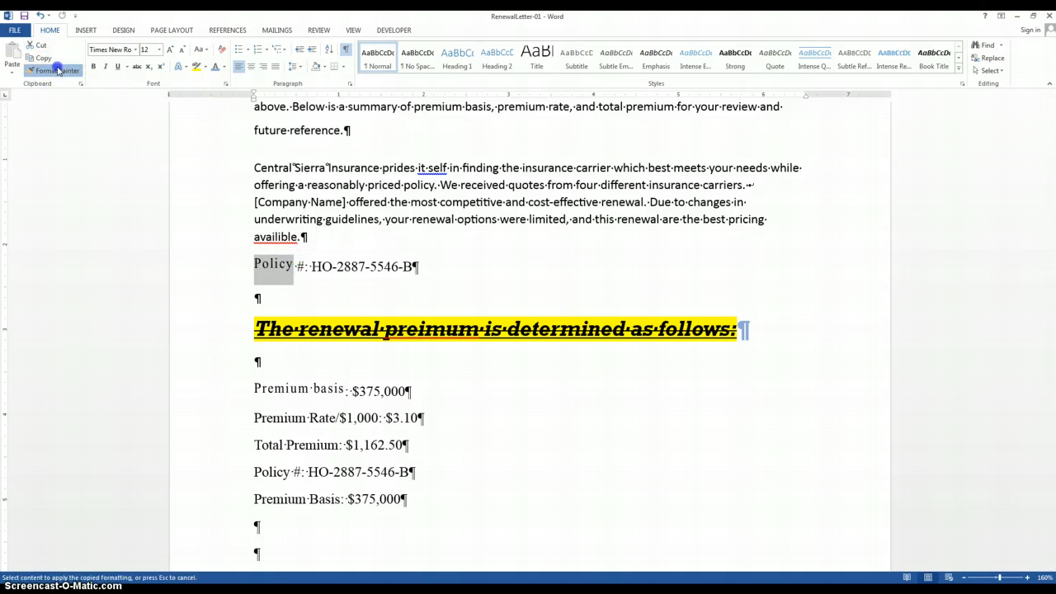
{"action": "left_click", "coordinate": [278, 237]}
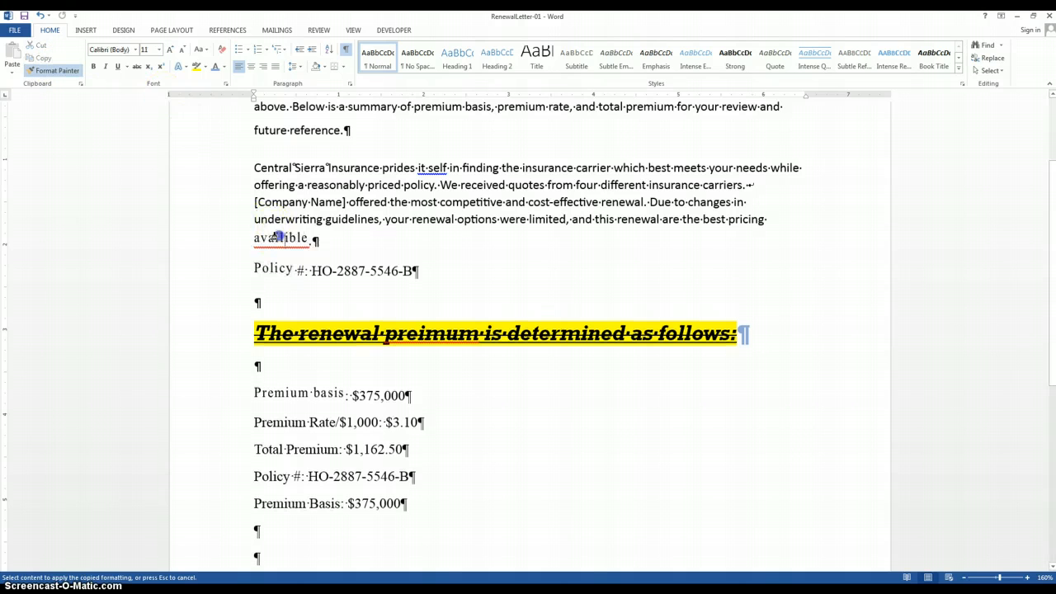
{"action": "left_click", "coordinate": [336, 168]}
{"action": "left_click", "coordinate": [472, 224]}
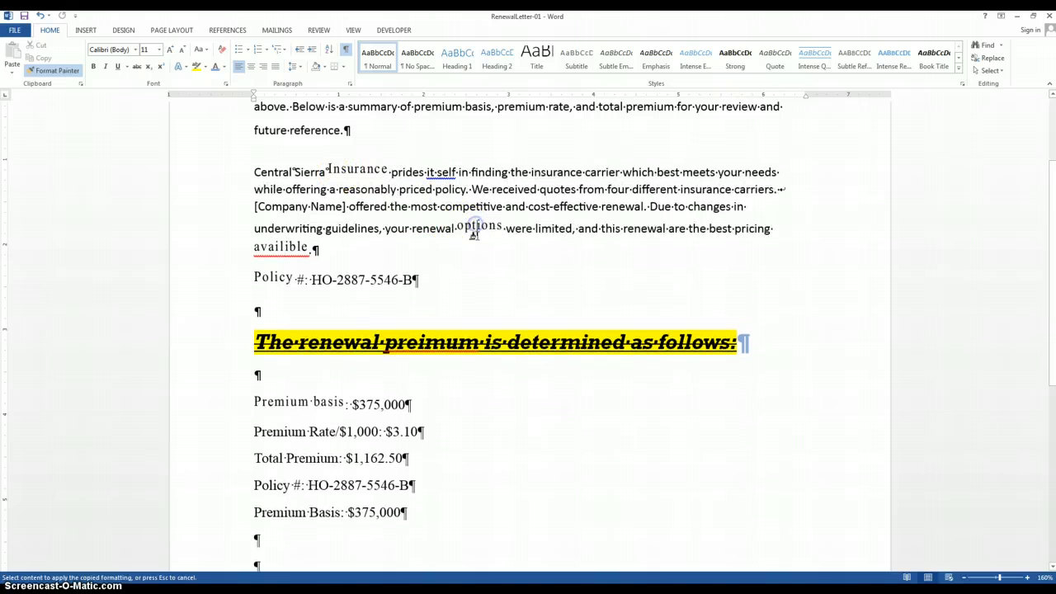
{"action": "left_click", "coordinate": [44, 71]}
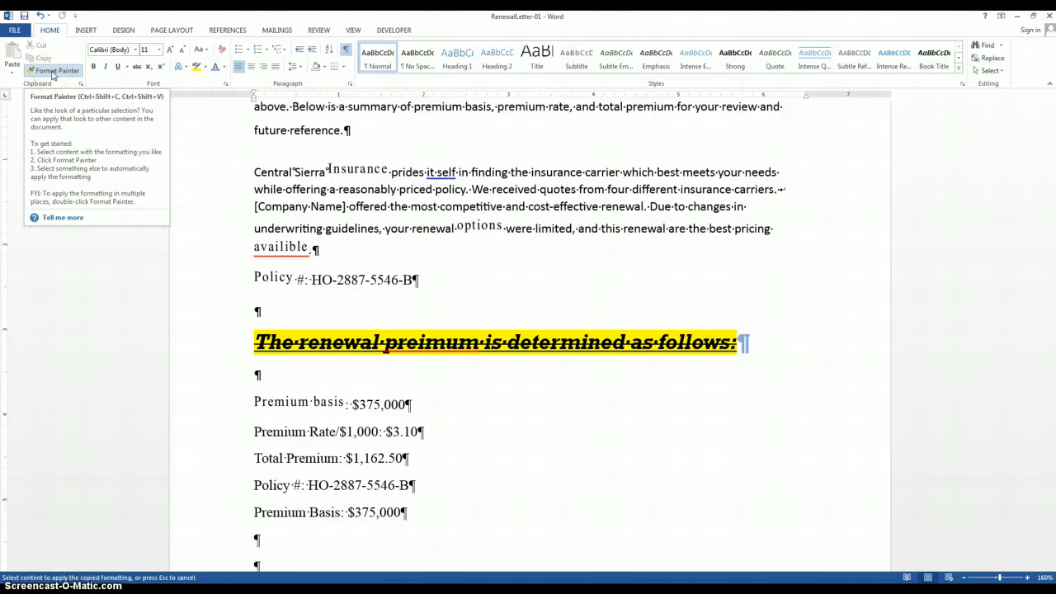
{"action": "left_click", "coordinate": [52, 72]}
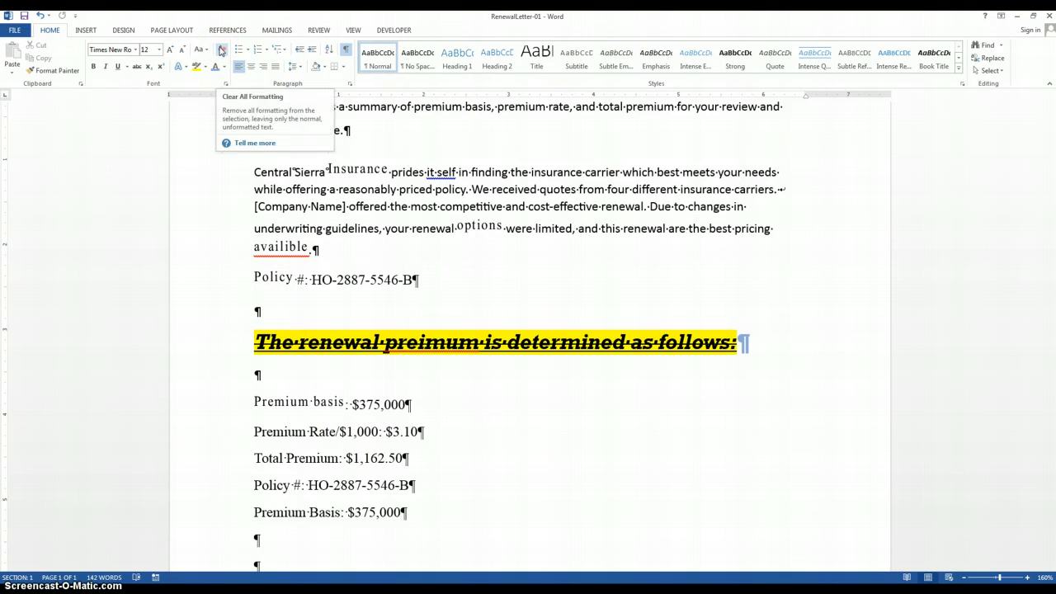
Step: Clear all formatting from the word "availible" at the end of the Central Sierra Insurance paragraph
{"action": "left_click", "coordinate": [221, 51]}
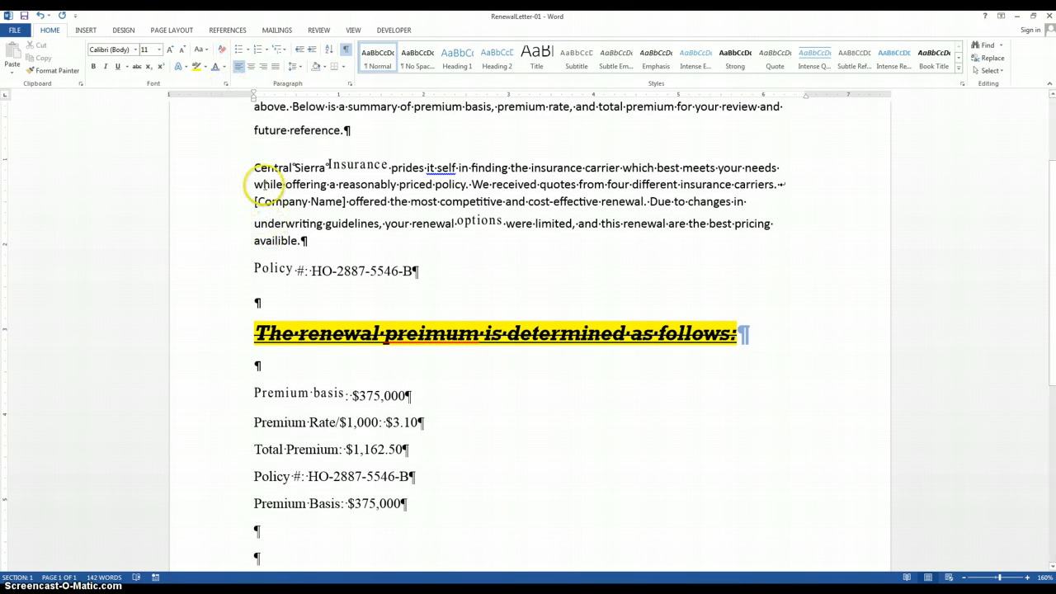
{"action": "left_click", "coordinate": [300, 423]}
{"action": "left_click", "coordinate": [329, 421]}
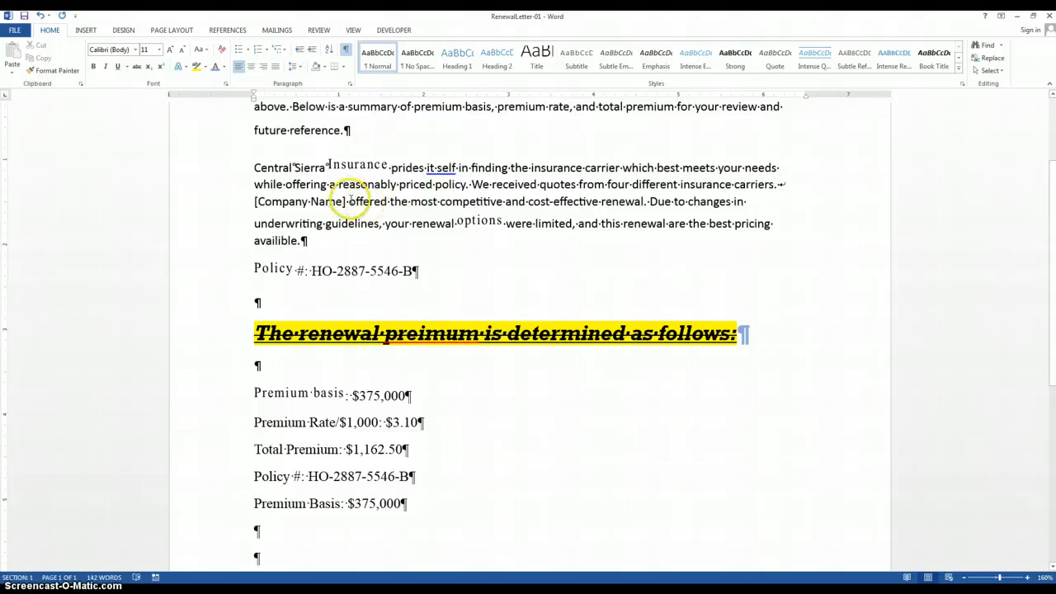
Step: Try Aparajita, Bold, size 9 as the default font with "offered the most competitive" selected, and cancel the font settings
{"action": "left_click_drag", "start_coordinate": [347, 202], "coordinate": [492, 203]}
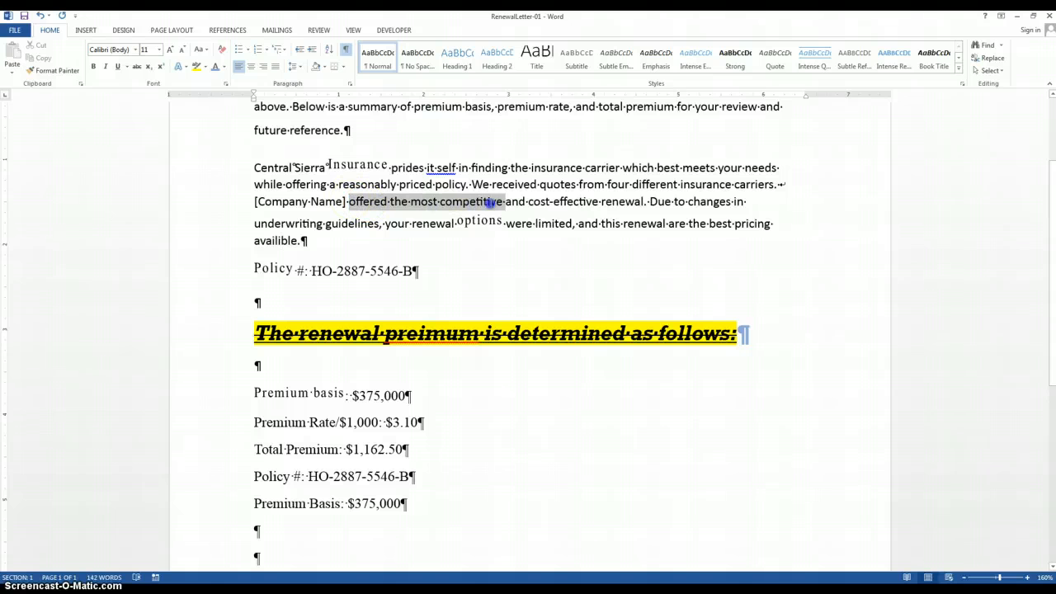
{"action": "left_click", "coordinate": [225, 84]}
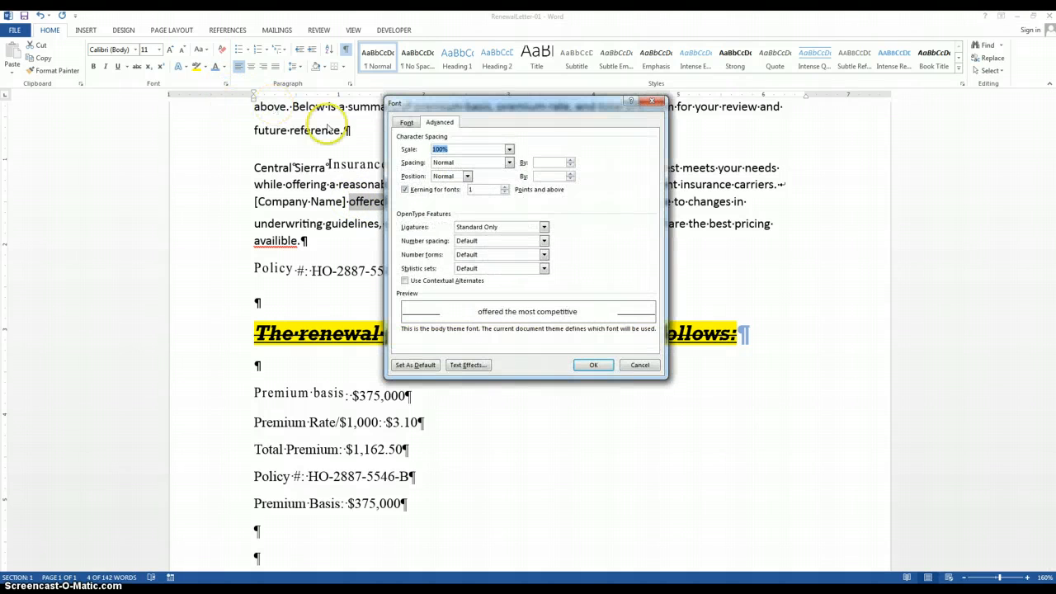
{"action": "left_click", "coordinate": [404, 125]}
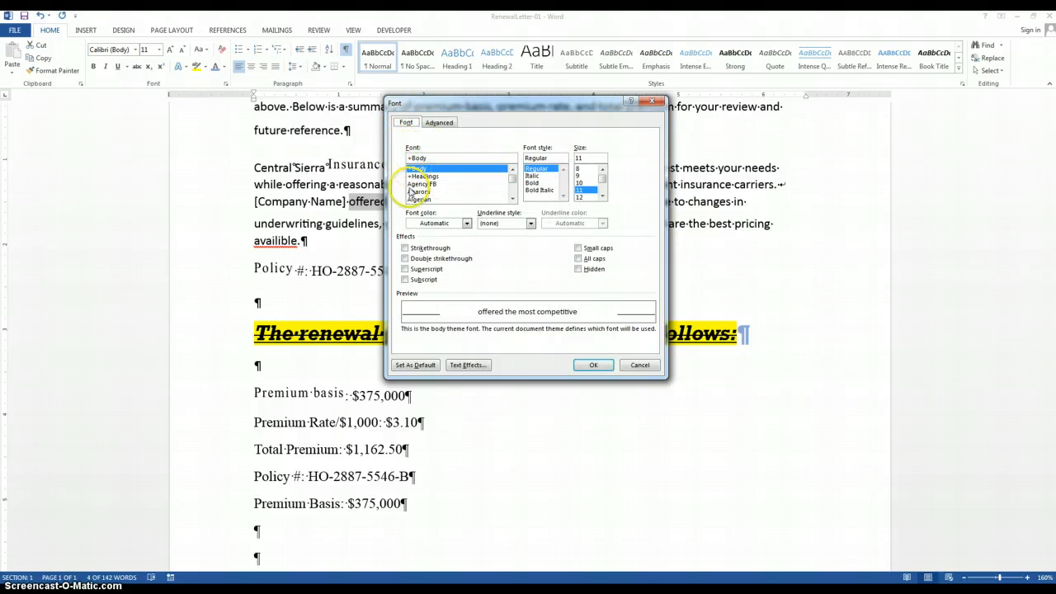
{"action": "left_click", "coordinate": [512, 199]}
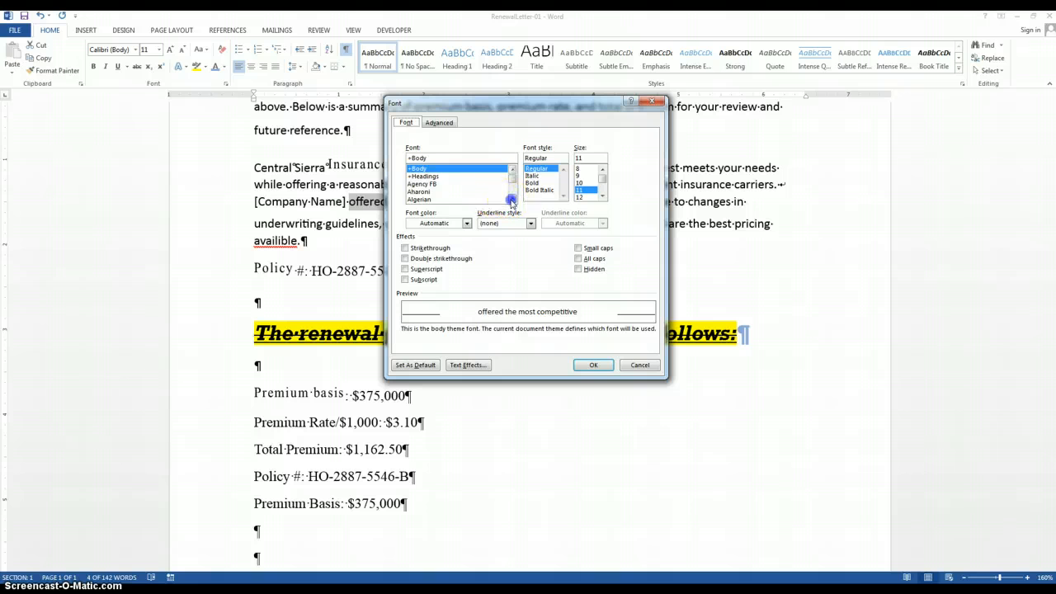
{"action": "left_click", "coordinate": [484, 199]}
{"action": "left_click", "coordinate": [536, 183]}
{"action": "left_click", "coordinate": [579, 175]}
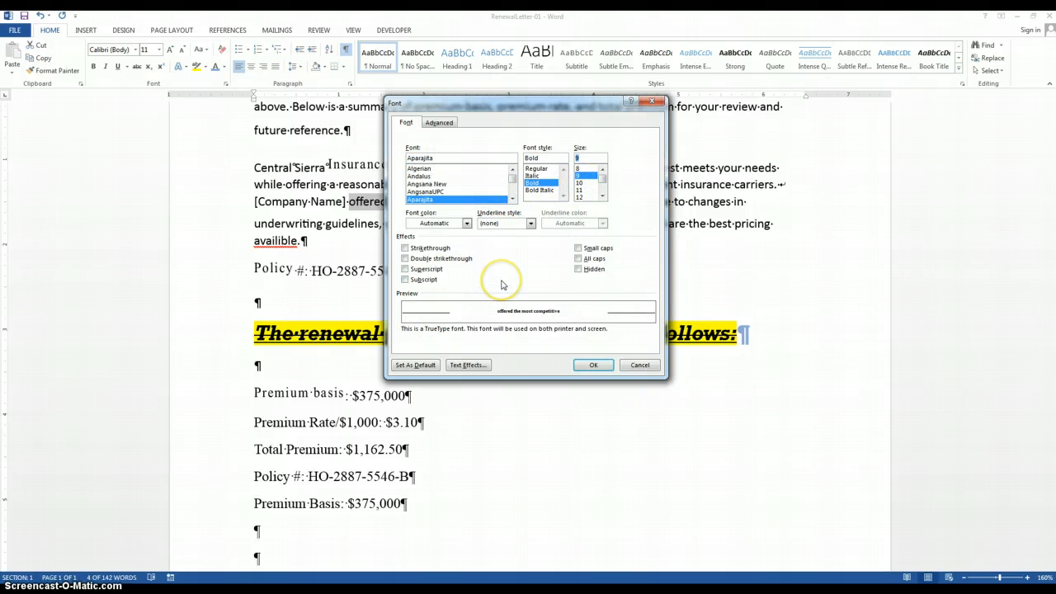
{"action": "left_click", "coordinate": [414, 368]}
{"action": "left_click", "coordinate": [639, 365]}
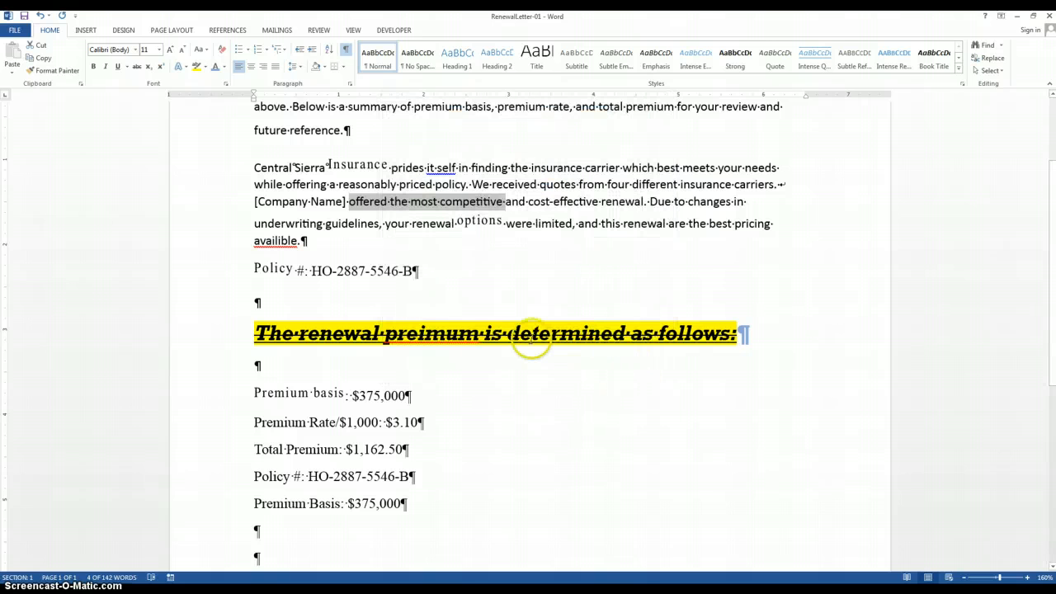